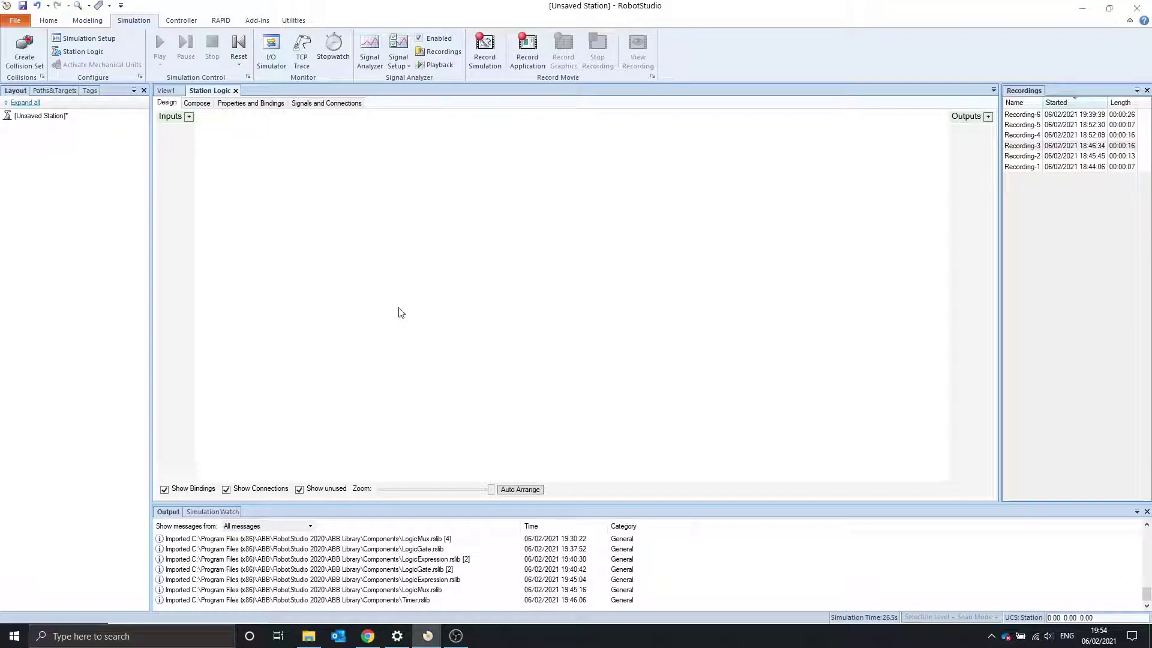
- Add a LogicGate component to the station logic and place it in the upper part of the design canvas
{"action": "right_click", "coordinate": [423, 227]}
{"action": "mouse_move", "coordinate": [471, 427]}
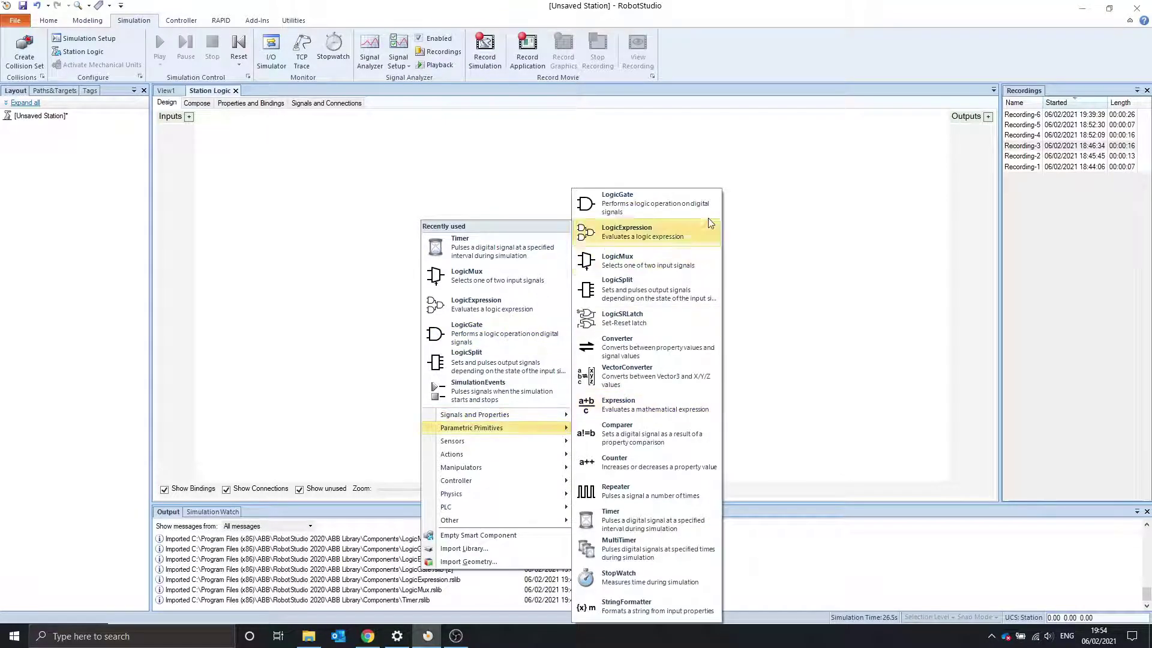
{"action": "left_click", "coordinate": [689, 216]}
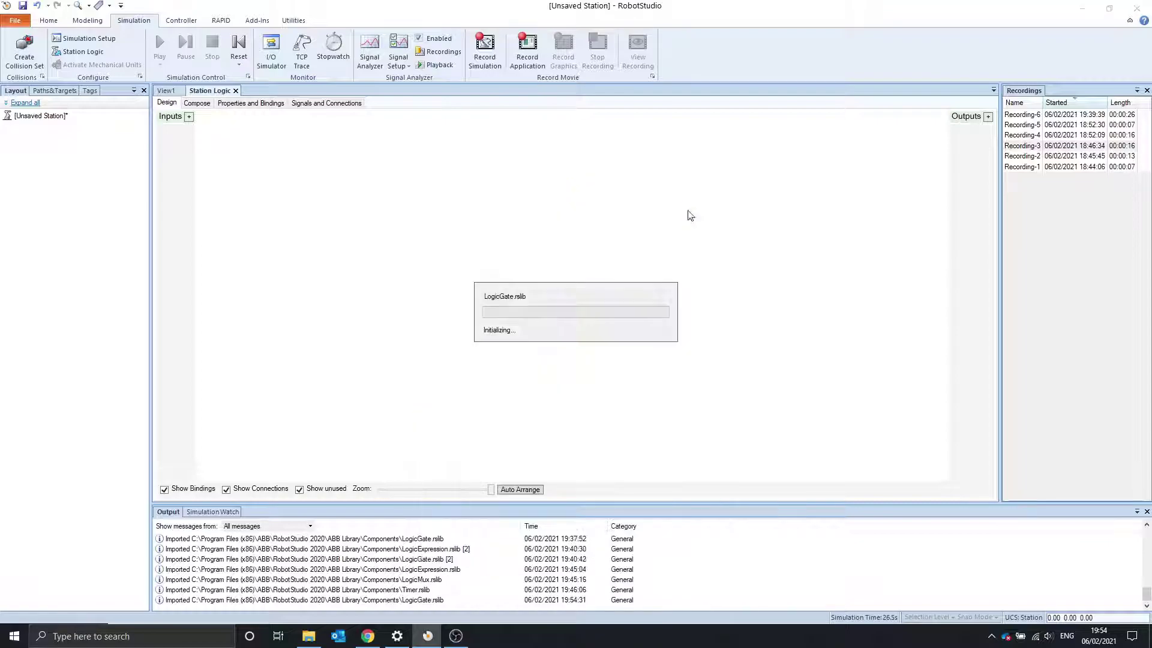
{"action": "left_click_drag", "start_coordinate": [240, 131], "coordinate": [368, 169]}
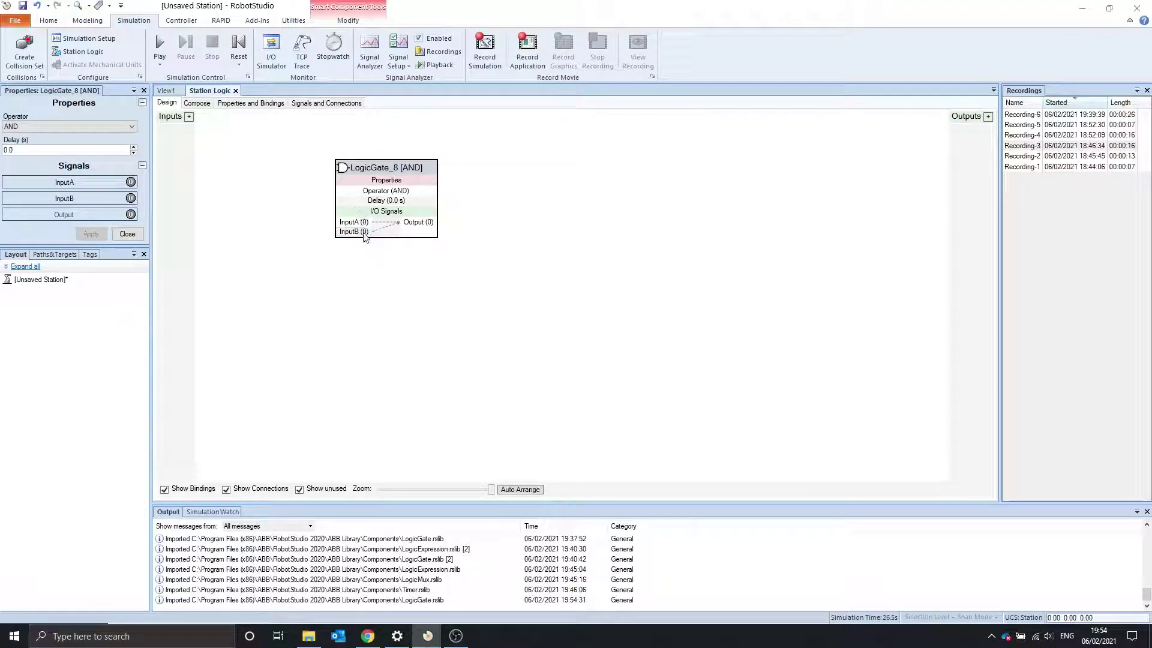
{"action": "left_click_drag", "start_coordinate": [382, 181], "coordinate": [397, 188]}
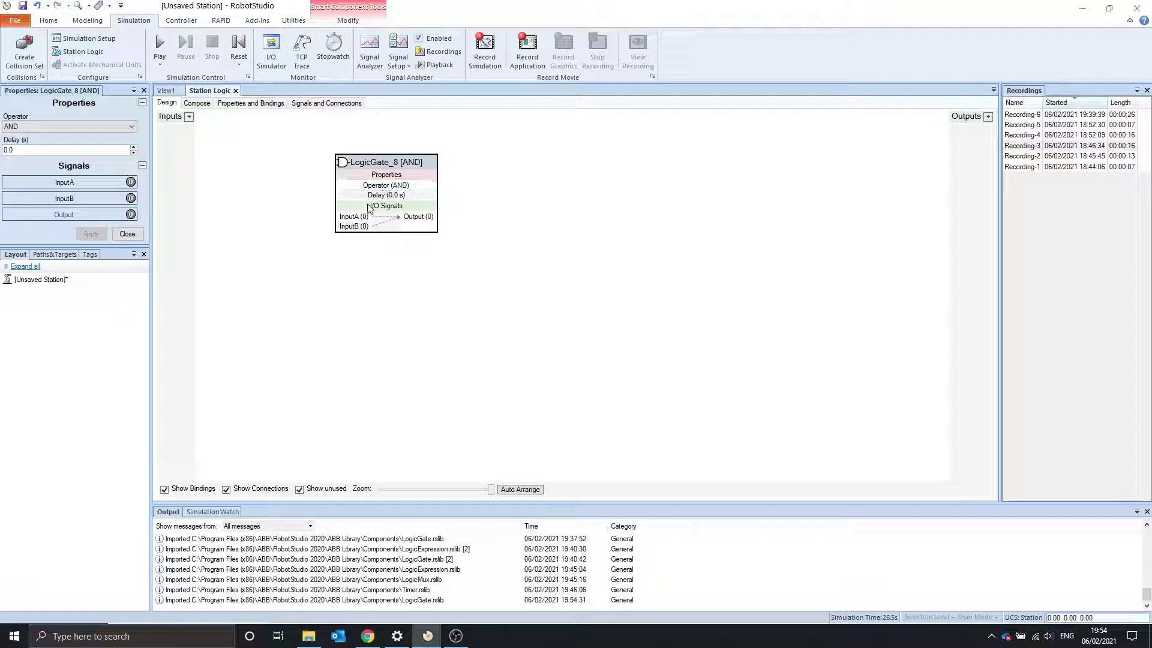
{"action": "left_click_drag", "start_coordinate": [382, 164], "coordinate": [388, 158]}
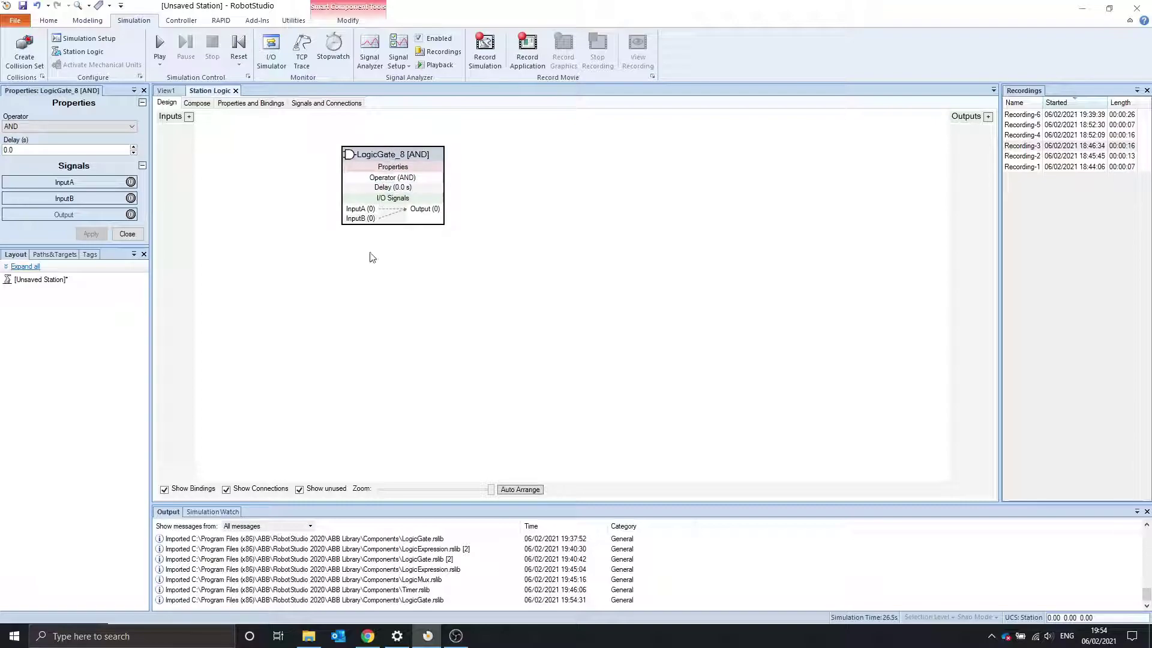
- Test the AND gate by turning InputA and InputB on and then off again
{"action": "left_click", "coordinate": [110, 182]}
{"action": "left_click", "coordinate": [109, 197]}
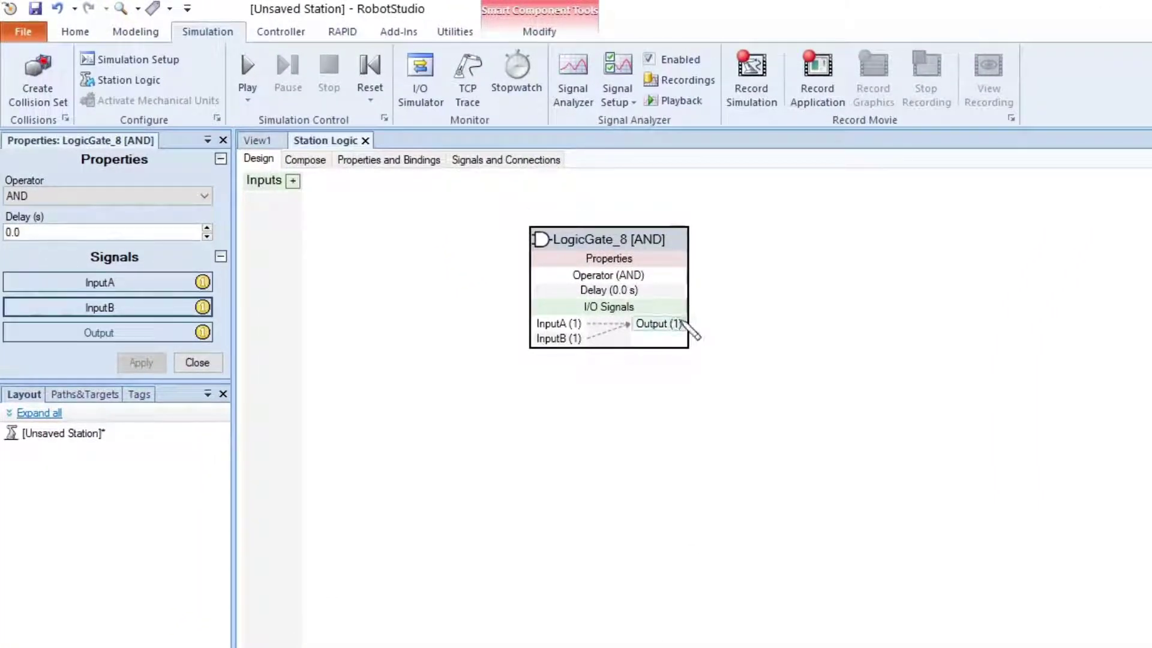
{"action": "left_click", "coordinate": [162, 278]}
{"action": "left_click", "coordinate": [164, 308]}
- Set the logic gate's operator to NOP and test it by turning InputA on and off
{"action": "left_click", "coordinate": [156, 198]}
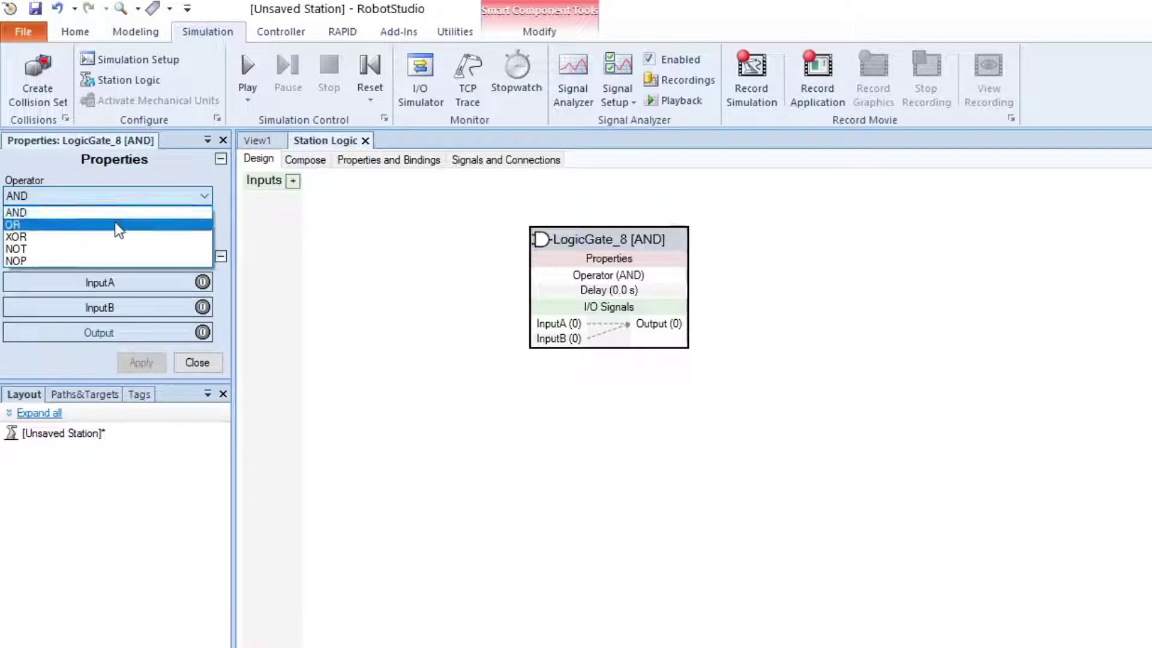
{"action": "left_click", "coordinate": [102, 259]}
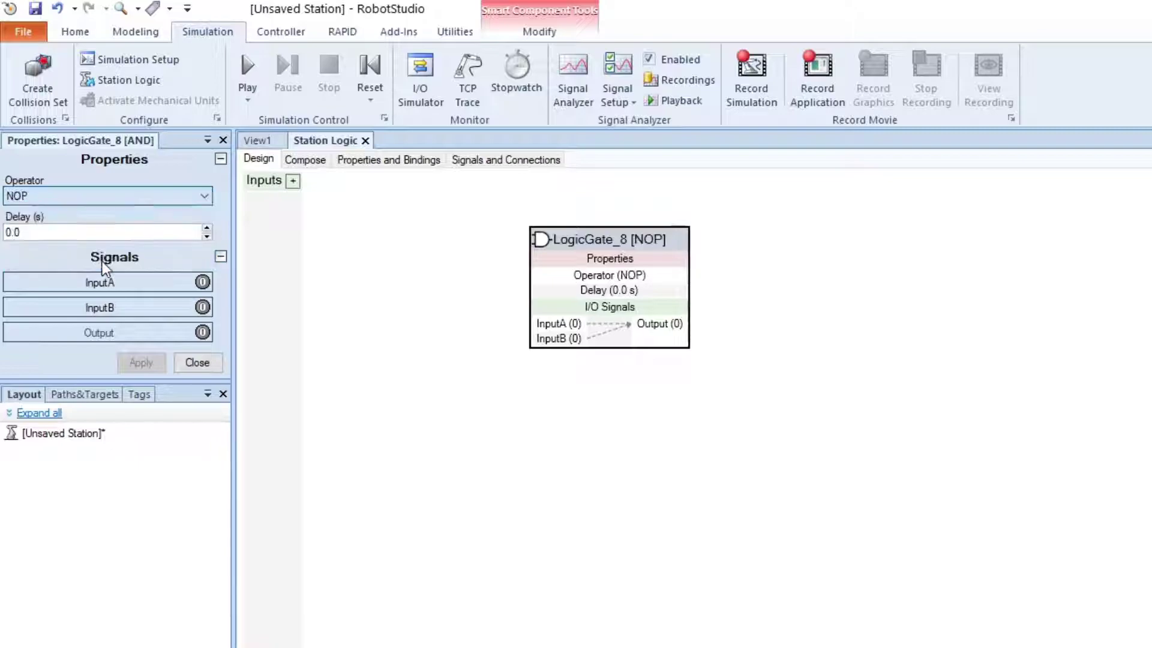
{"action": "left_click", "coordinate": [106, 280]}
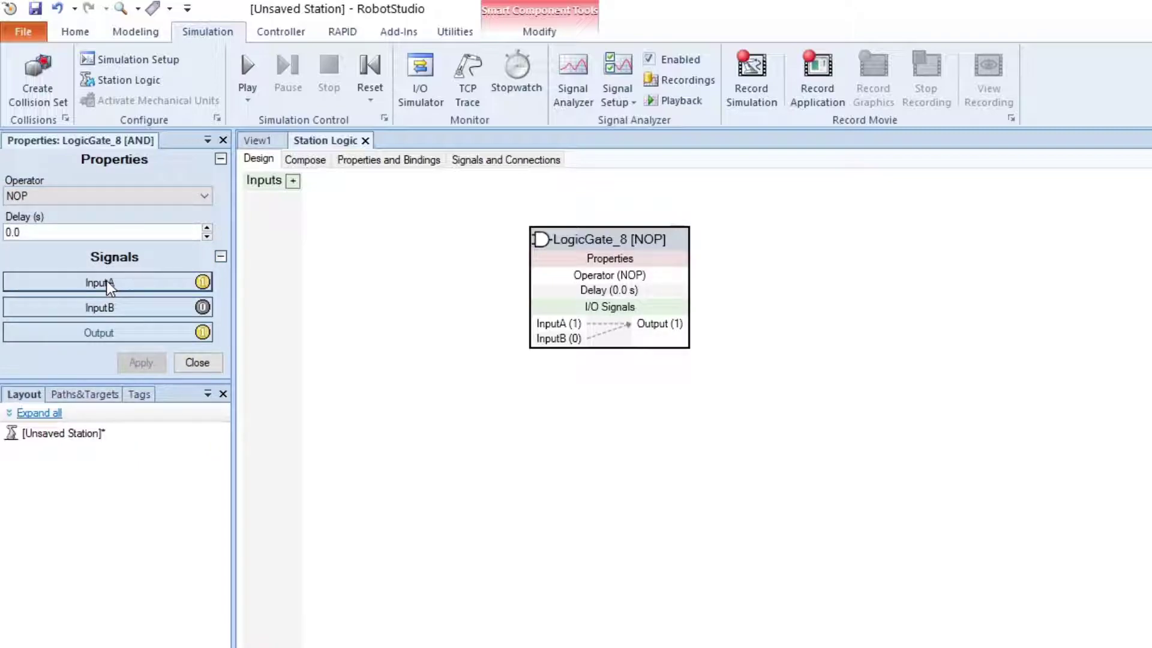
{"action": "left_click", "coordinate": [106, 279]}
- Set the logic gate's delay to 1 s and apply it
{"action": "left_click", "coordinate": [69, 235]}
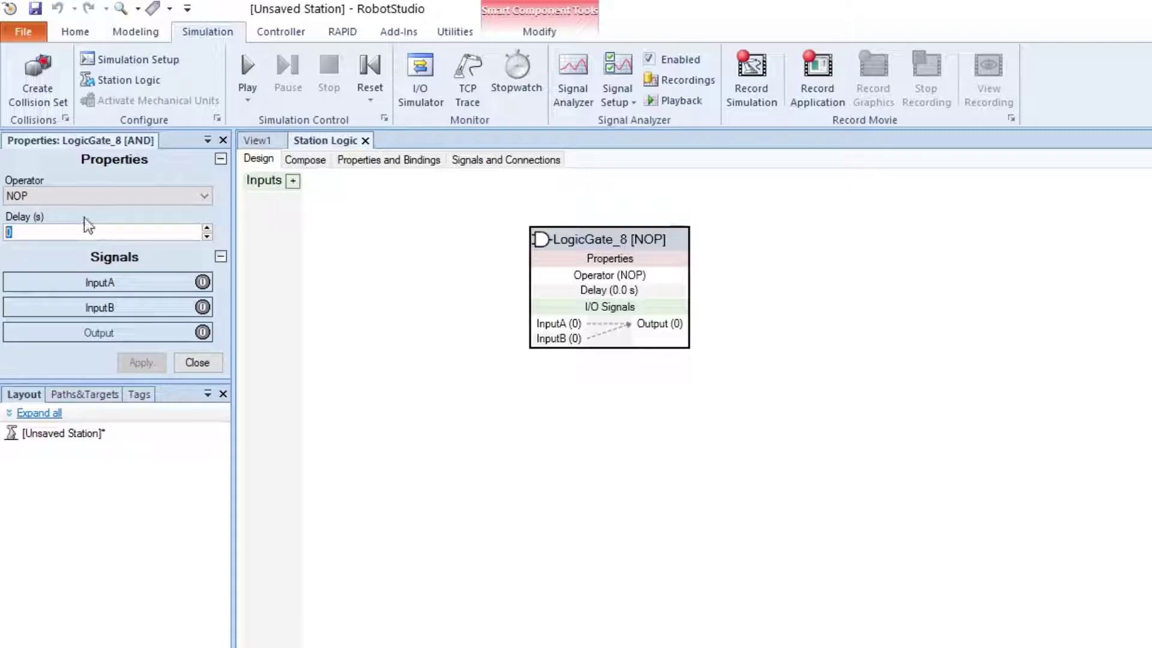
{"action": "type", "text": "1"}
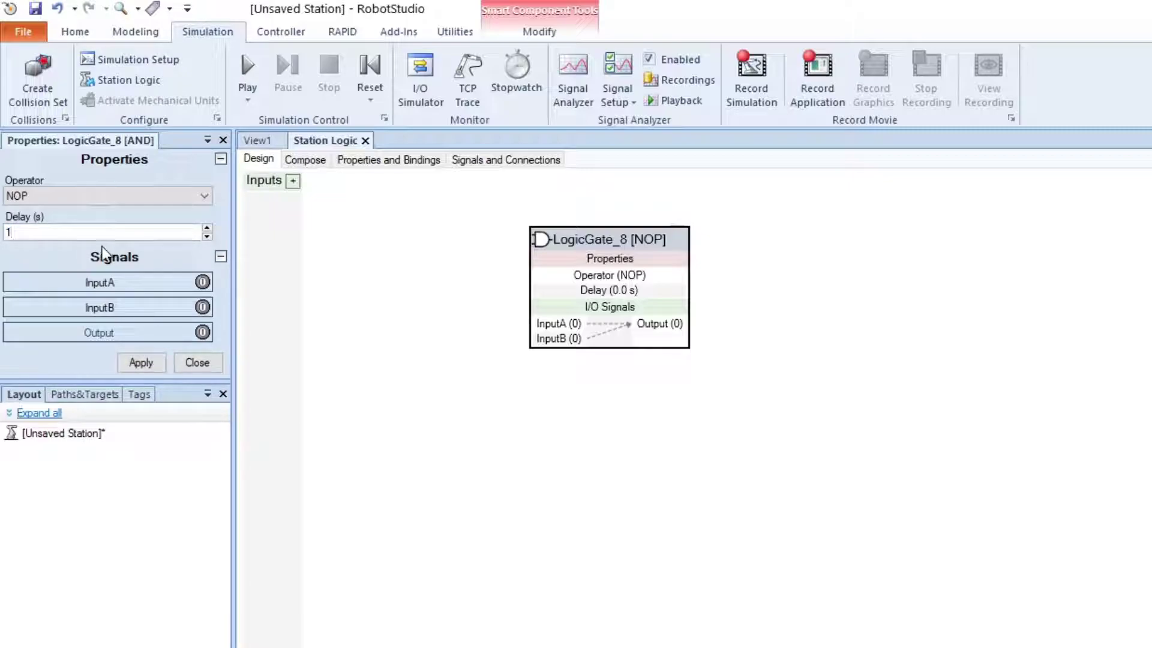
{"action": "left_click", "coordinate": [142, 365]}
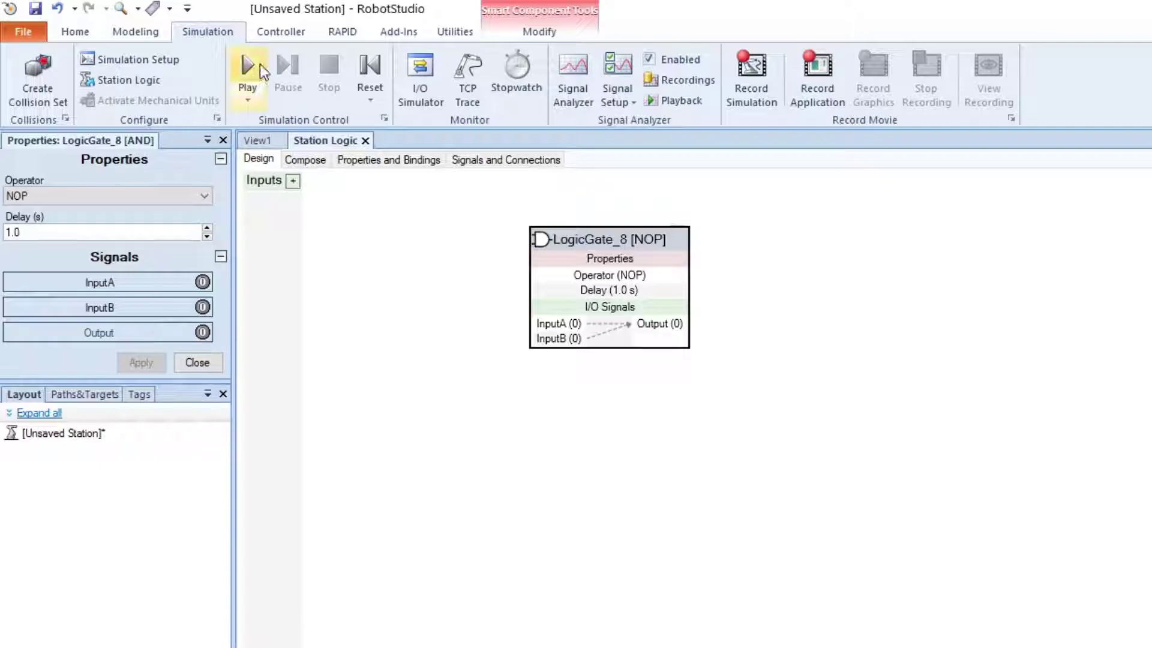
- Start the simulation and test the gate's delayed output by turning InputA on and off
{"action": "left_click", "coordinate": [259, 67]}
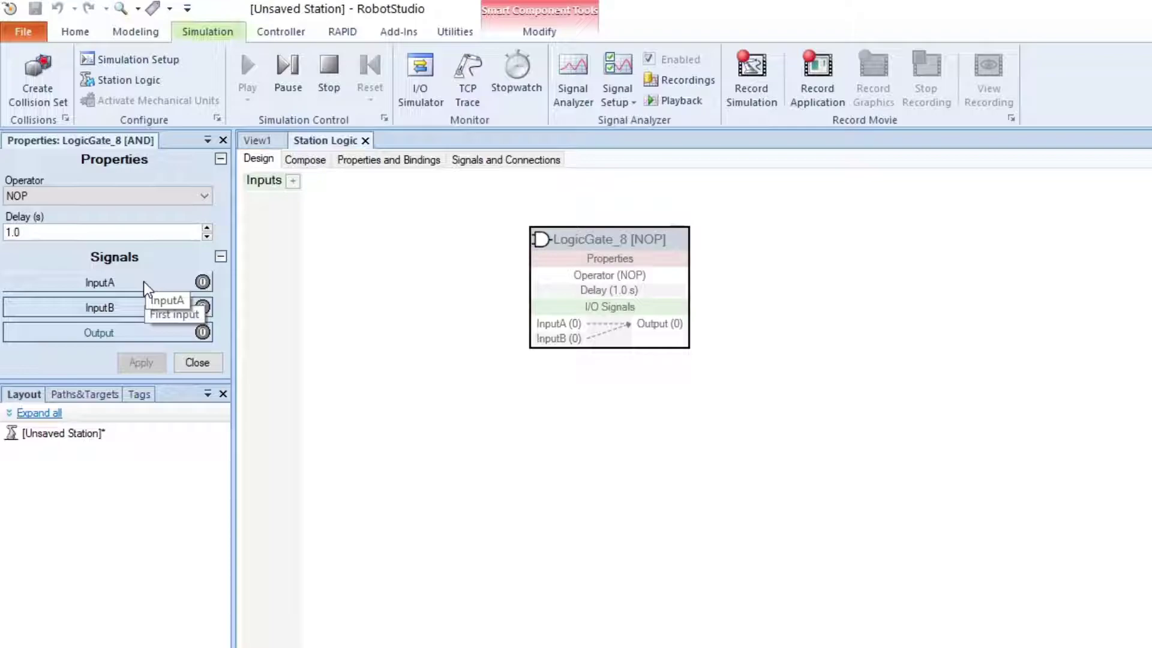
{"action": "left_click", "coordinate": [143, 282]}
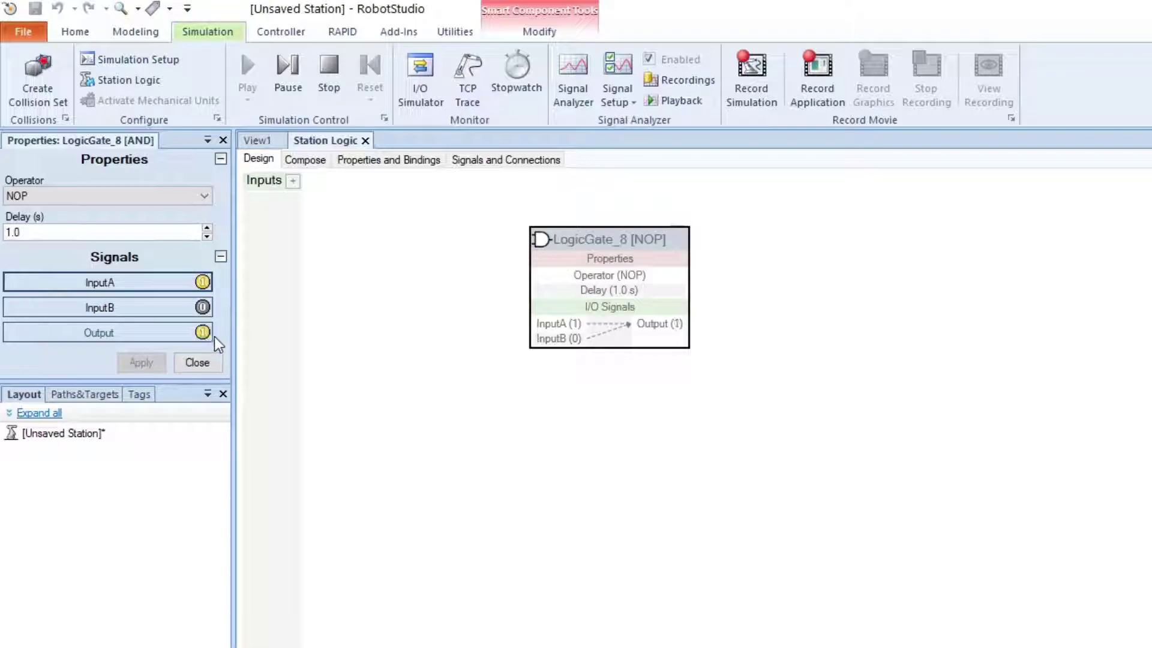
{"action": "left_click", "coordinate": [164, 283]}
- Set the gate's operator to AND and test the delay by turning both inputs on and off, ending with the simulation stopped
{"action": "left_click", "coordinate": [168, 192]}
{"action": "left_click", "coordinate": [166, 209]}
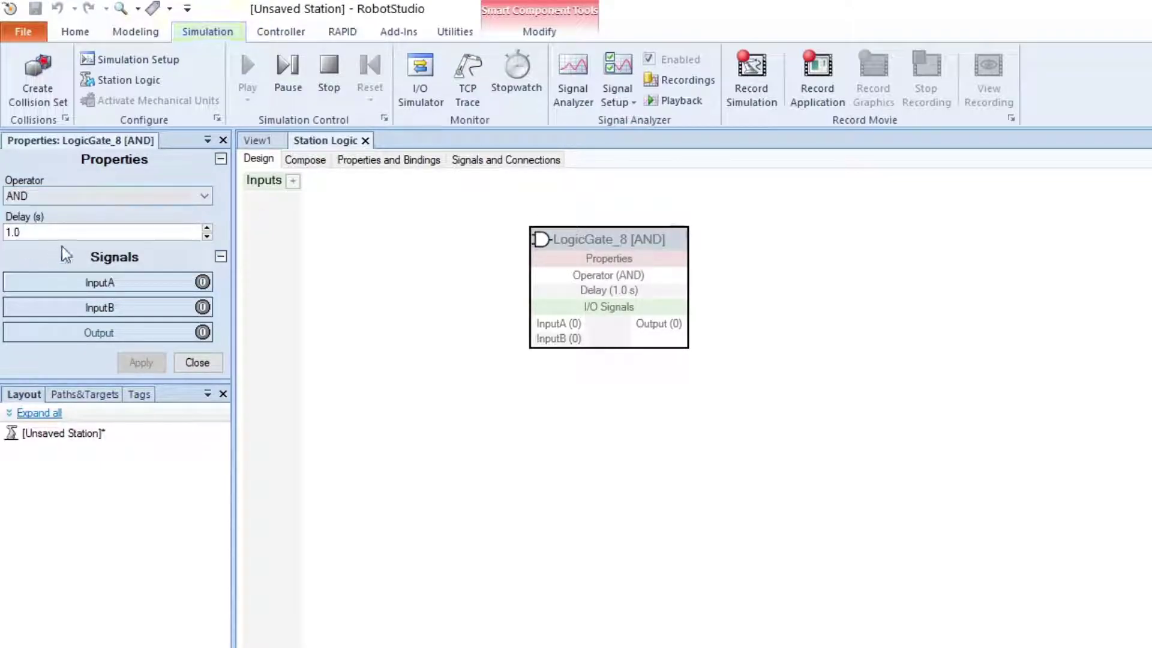
{"action": "left_click", "coordinate": [103, 282]}
{"action": "left_click", "coordinate": [114, 309]}
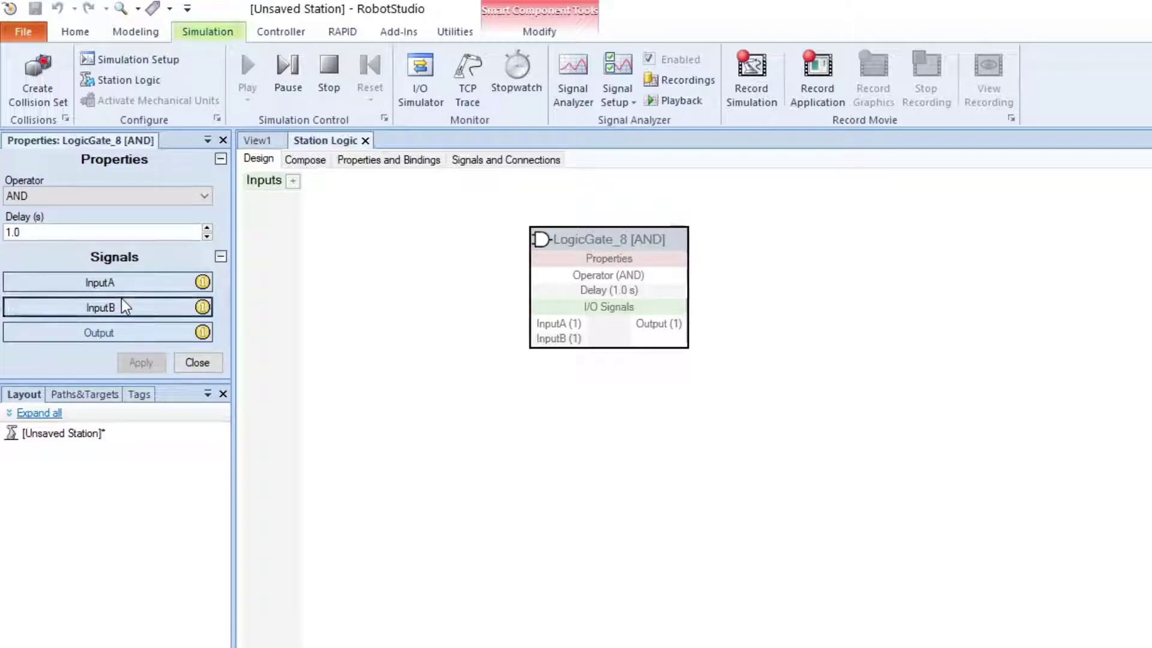
{"action": "left_click", "coordinate": [121, 299]}
{"action": "left_click", "coordinate": [124, 282]}
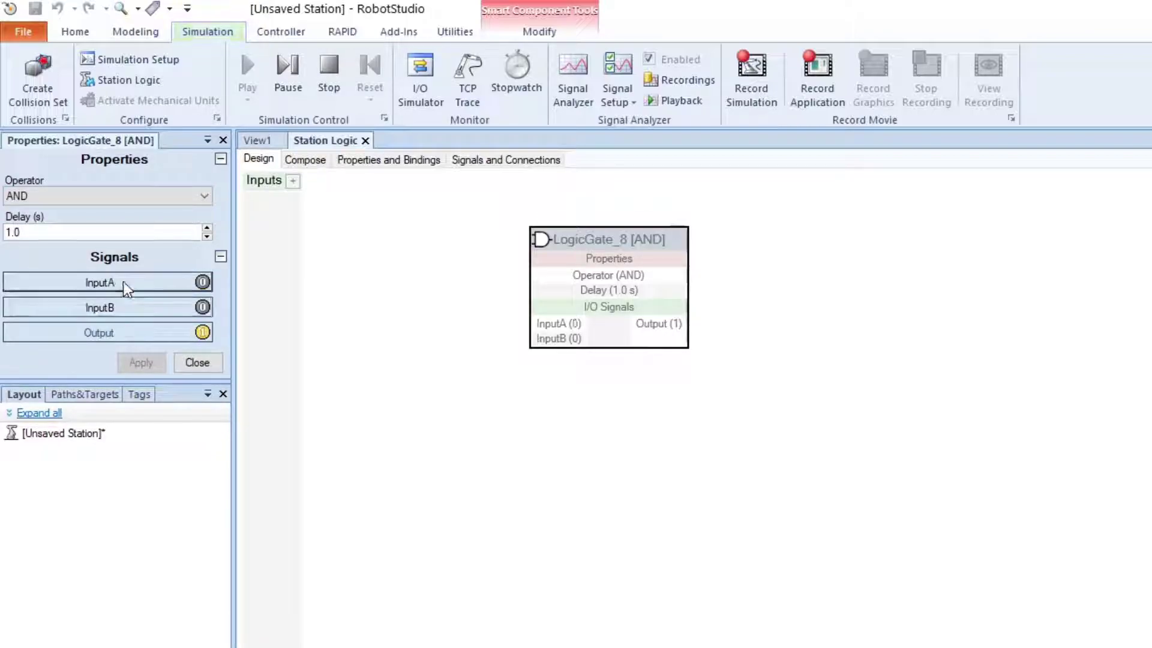
{"action": "left_click", "coordinate": [333, 77]}
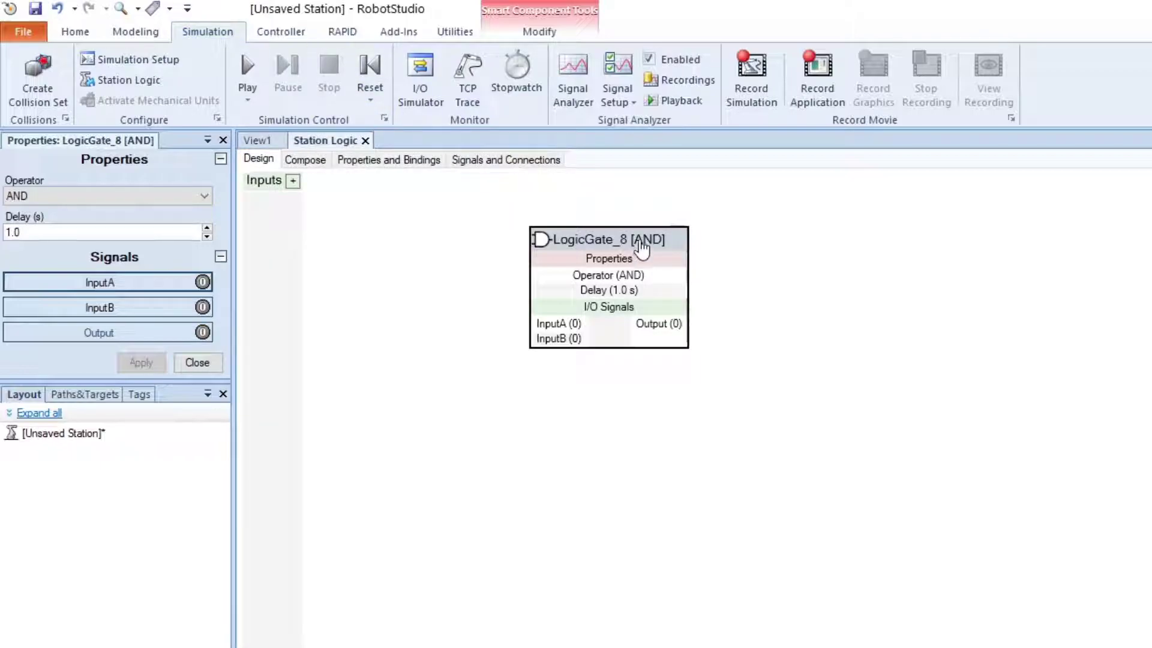
- Move the logic gate aside and add a LogicExpression component directly below it
{"action": "left_click_drag", "start_coordinate": [646, 244], "coordinate": [567, 221]}
{"action": "right_click", "coordinate": [635, 294]}
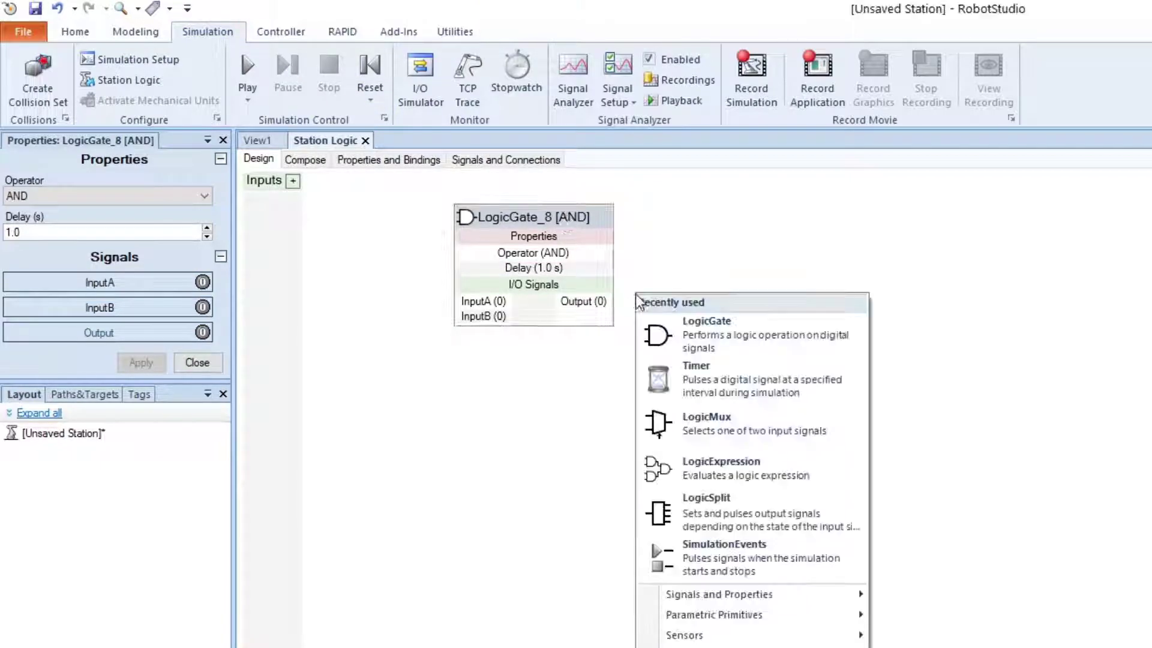
{"action": "mouse_move", "coordinate": [775, 587]}
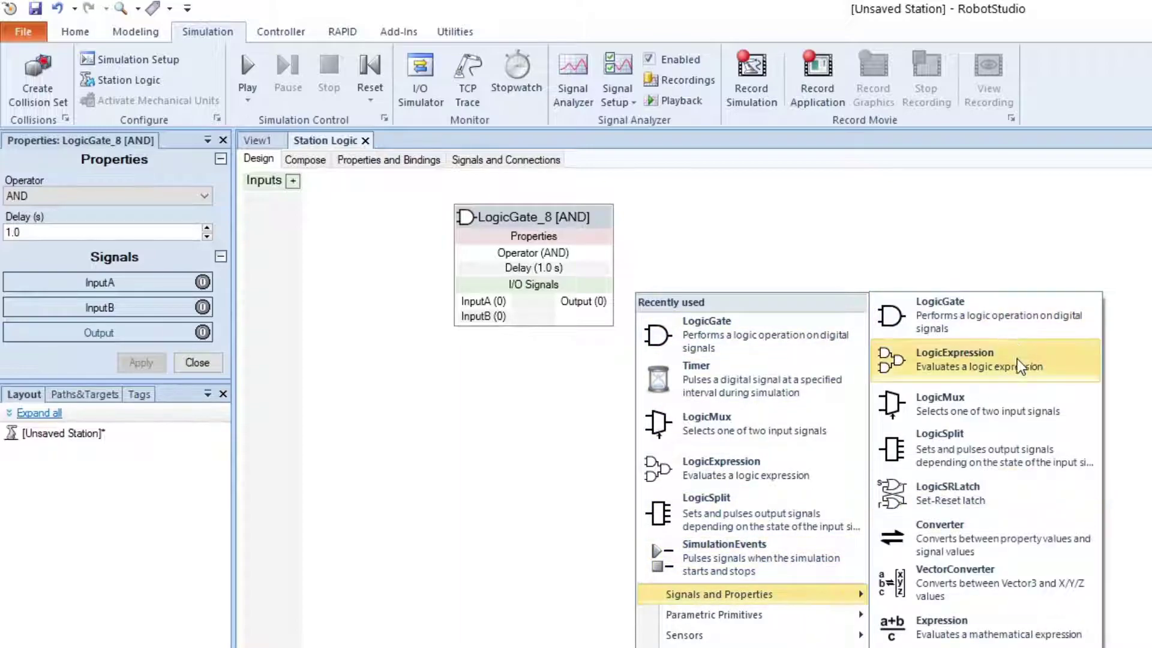
{"action": "left_click", "coordinate": [1016, 358]}
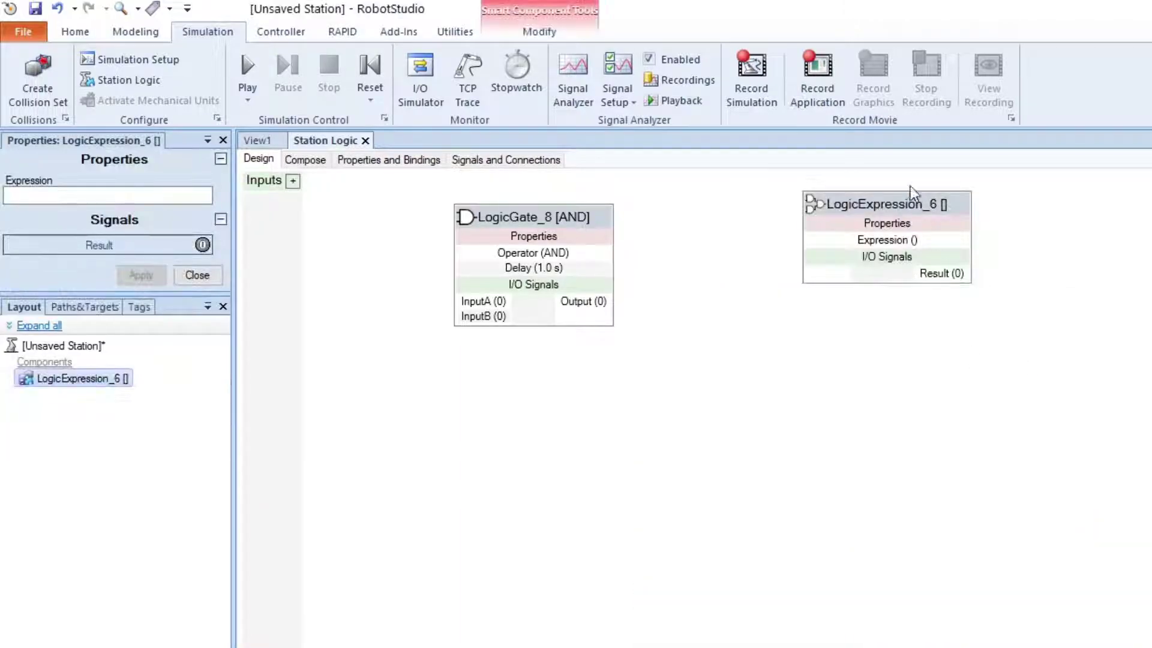
{"action": "left_click_drag", "start_coordinate": [912, 198], "coordinate": [568, 368]}
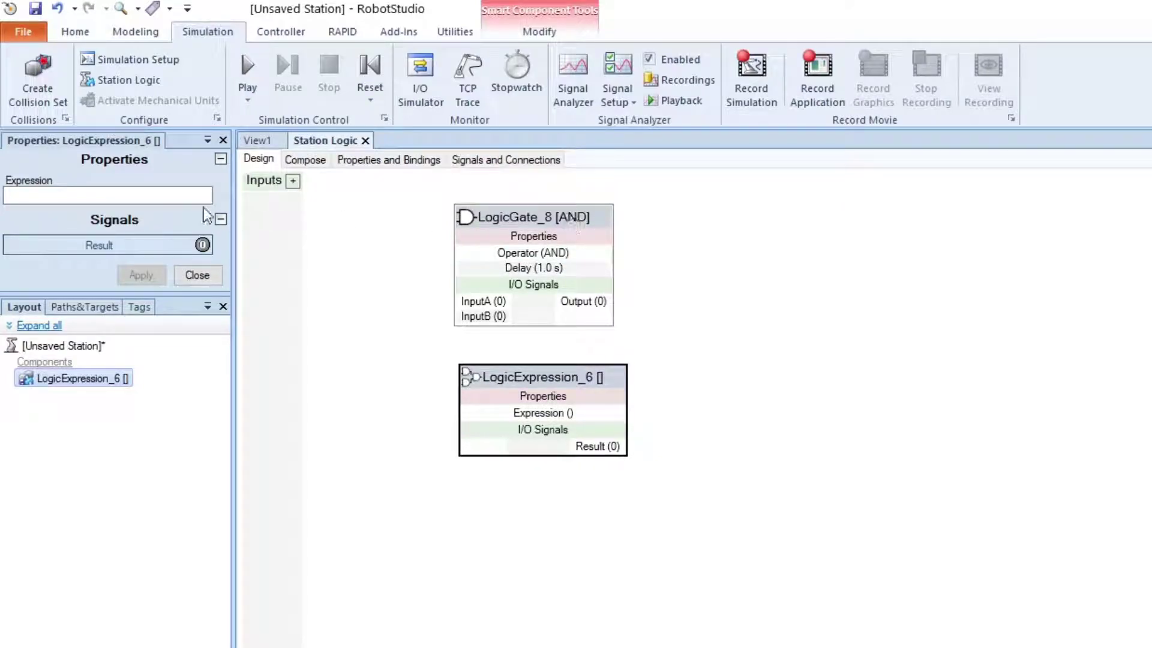
- Set the LogicExpression component's expression to "A AND B" and apply it
{"action": "left_click", "coordinate": [136, 195]}
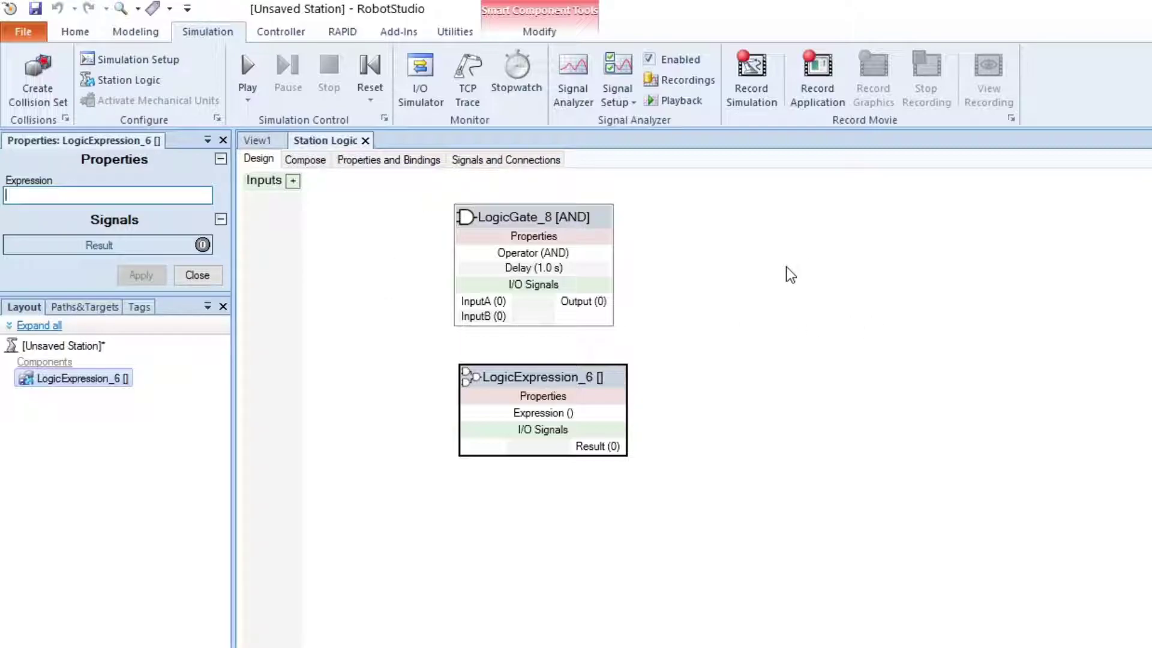
{"action": "type", "text": "A"}
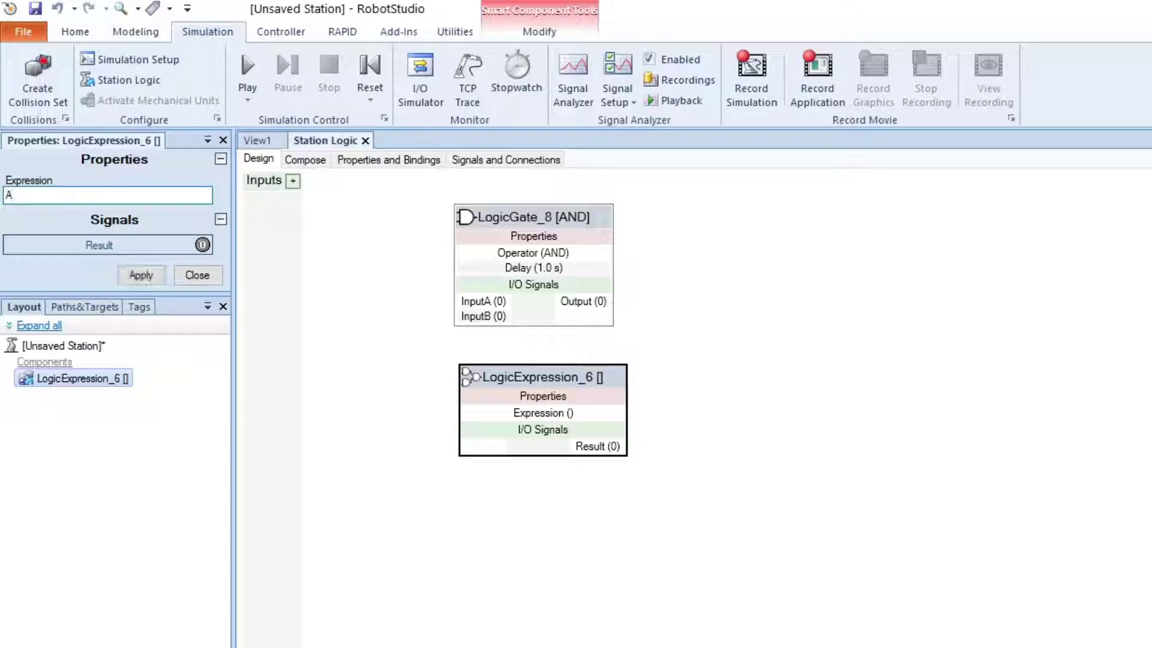
{"action": "type", "text": " AND"}
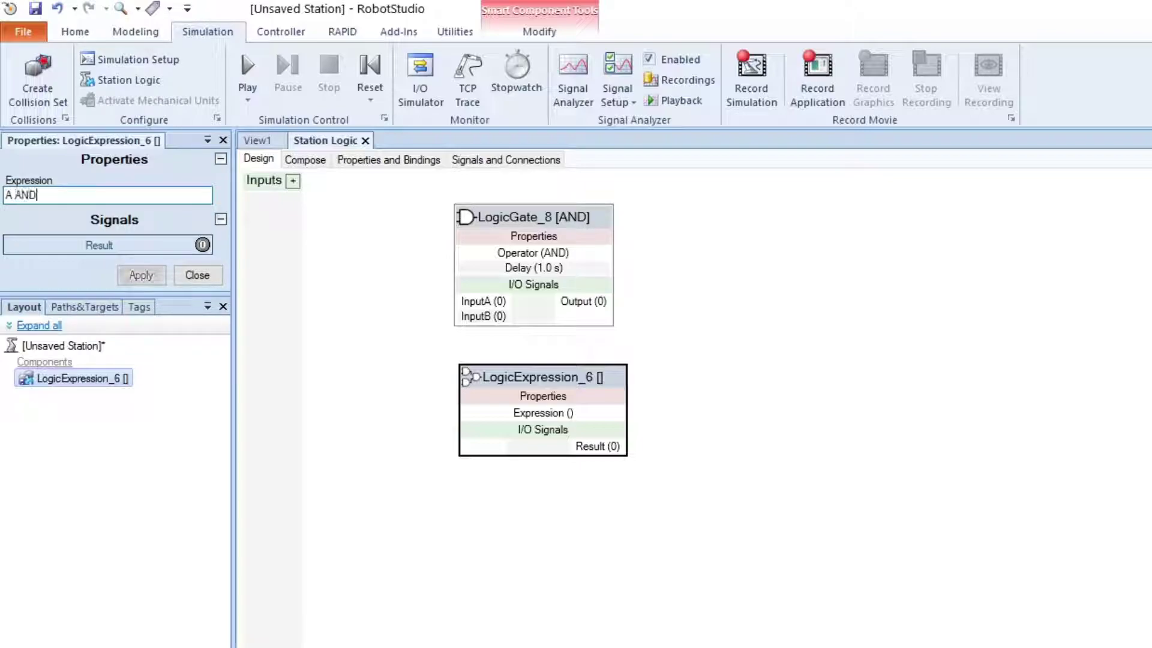
{"action": "type", "text": " B"}
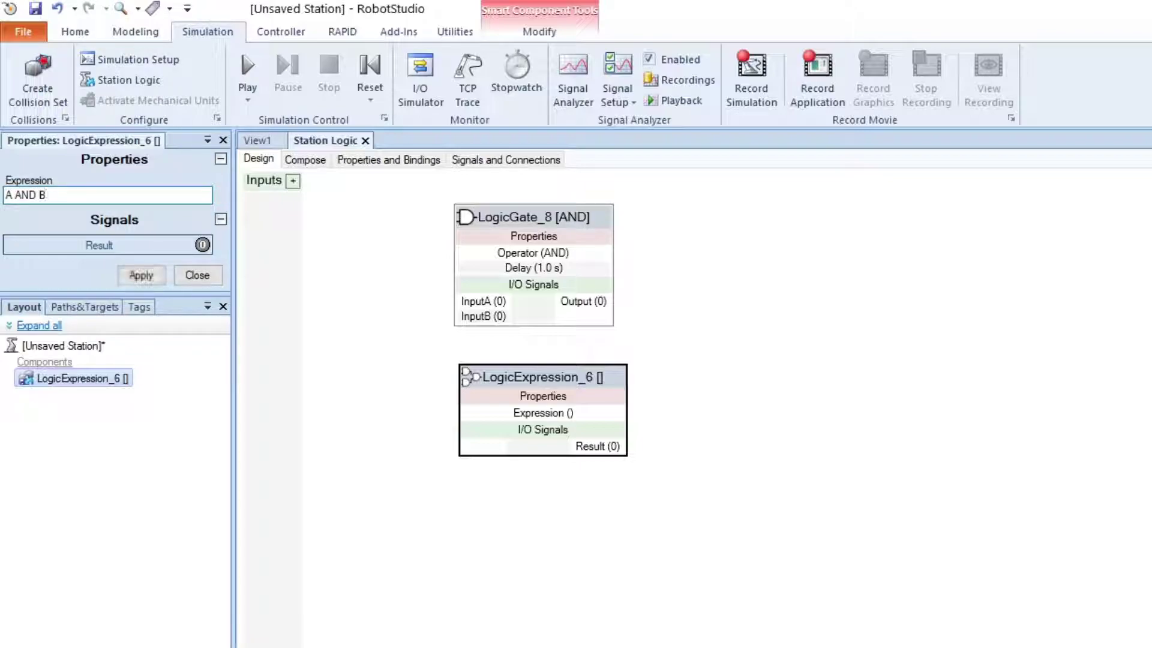
{"action": "left_click", "coordinate": [142, 273]}
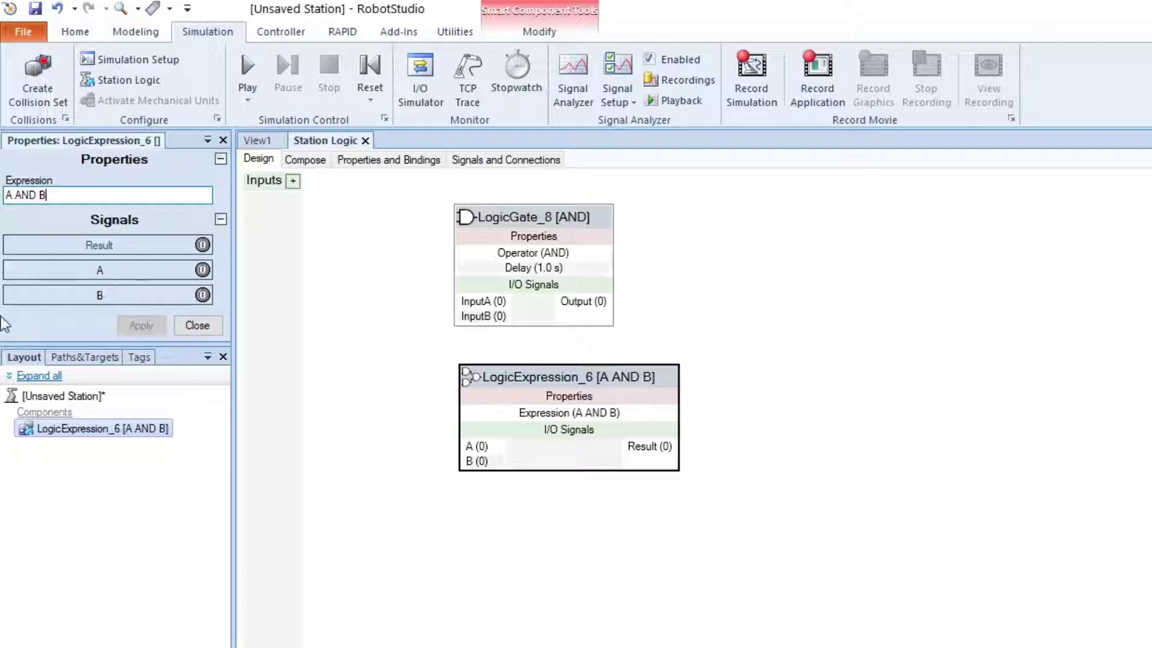
- Test the logic expression by turning signals A and B on and then off again
{"action": "left_click", "coordinate": [145, 272]}
{"action": "left_click", "coordinate": [146, 293]}
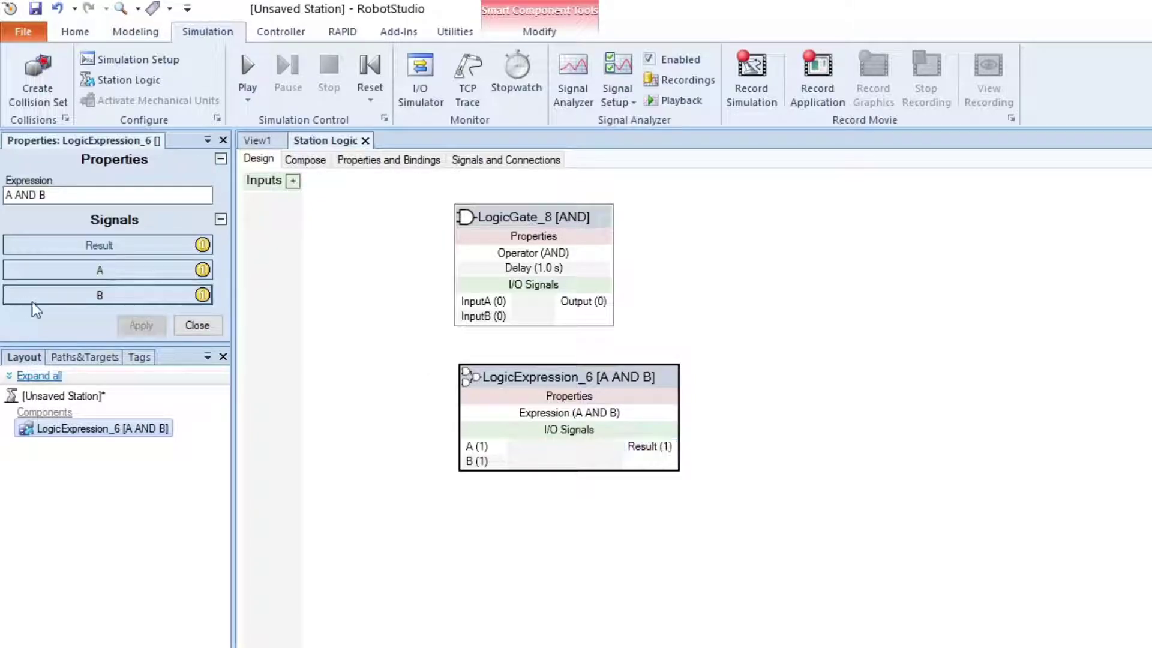
{"action": "left_click", "coordinate": [96, 270]}
{"action": "left_click", "coordinate": [98, 294]}
- Extend the expression to "A AND B AND C" and apply it, then extend it to "A AND B AND C OR D" and apply again
{"action": "left_click", "coordinate": [75, 196]}
{"action": "type", "text": "AND C"}
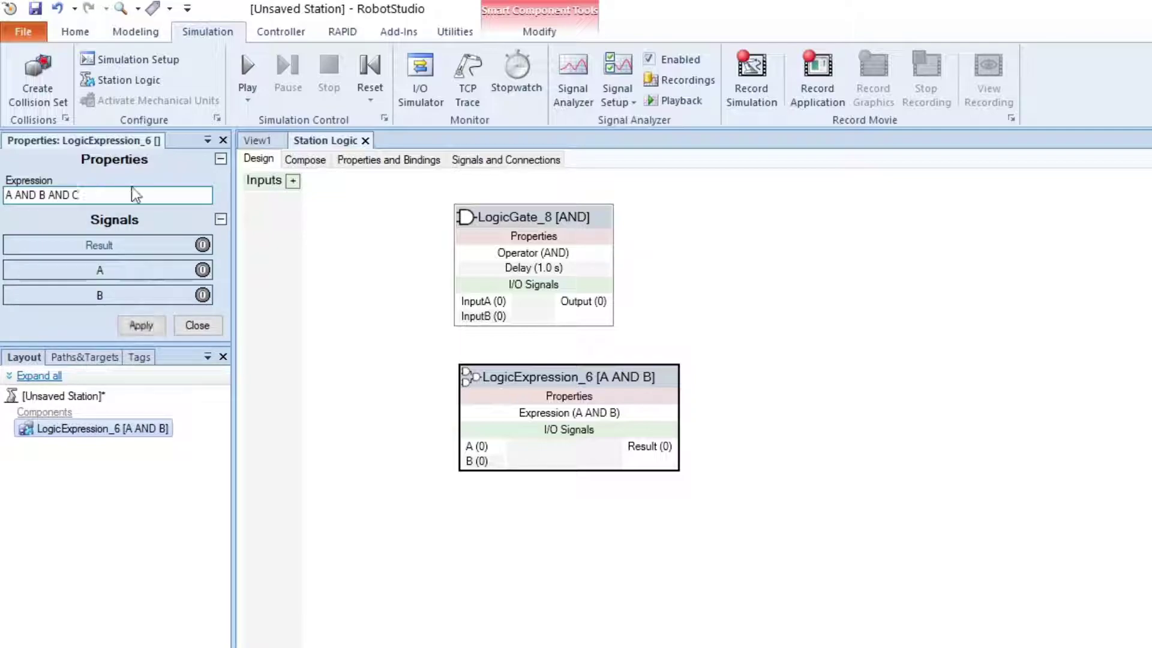
{"action": "left_click", "coordinate": [144, 328]}
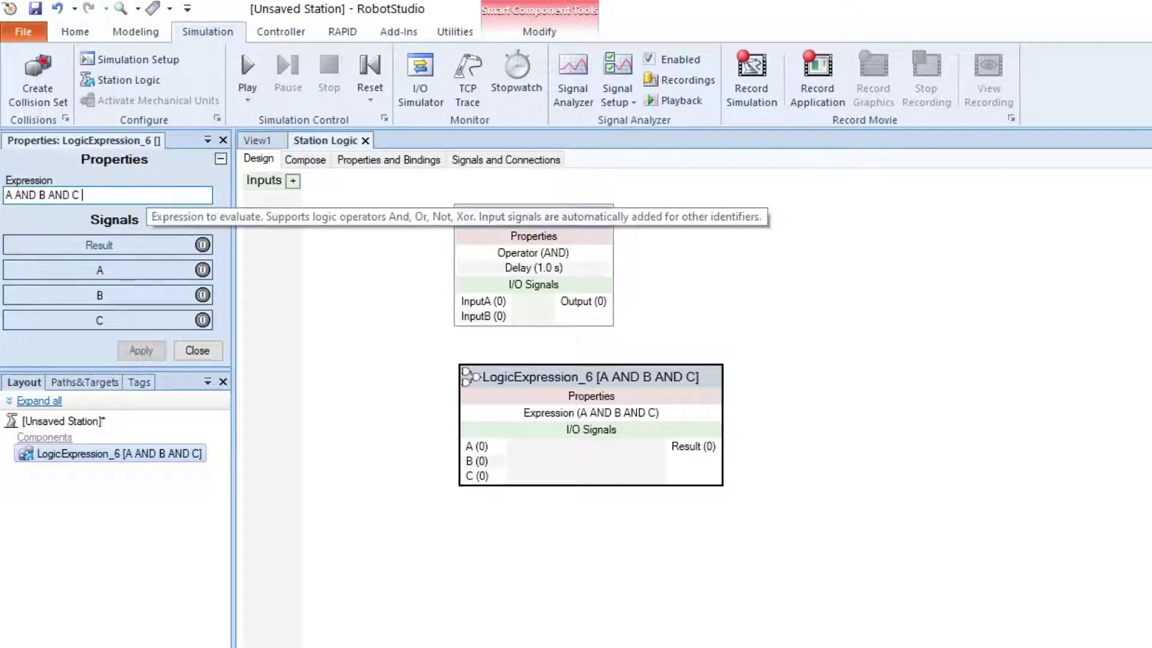
{"action": "type", "text": "OR D"}
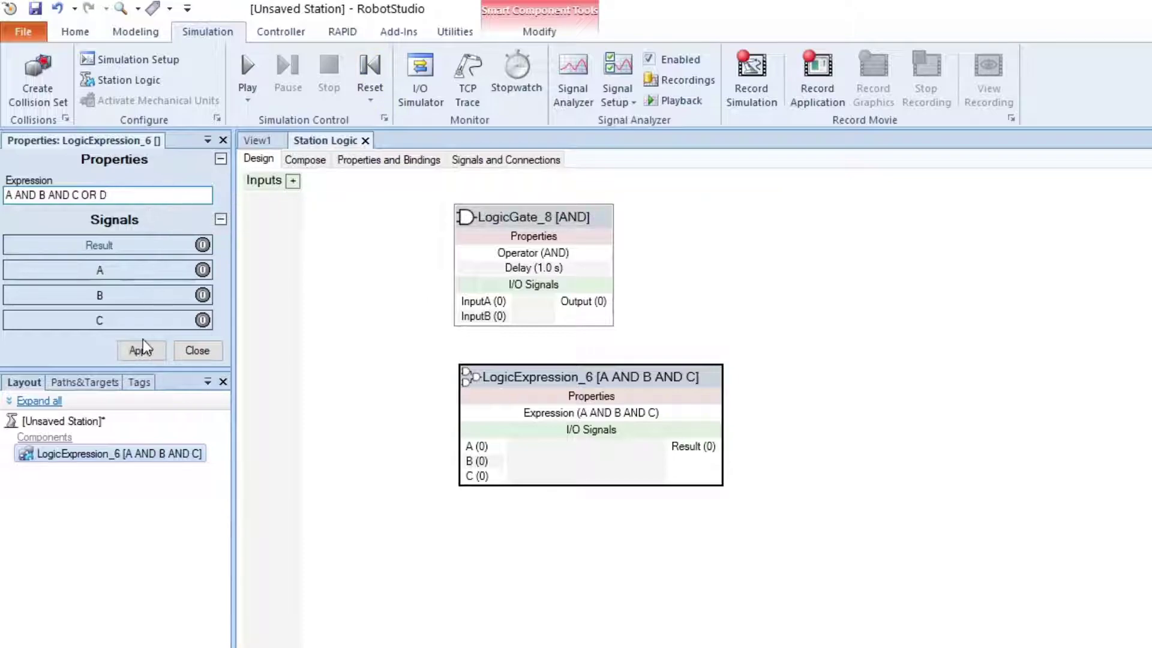
{"action": "left_click", "coordinate": [142, 352]}
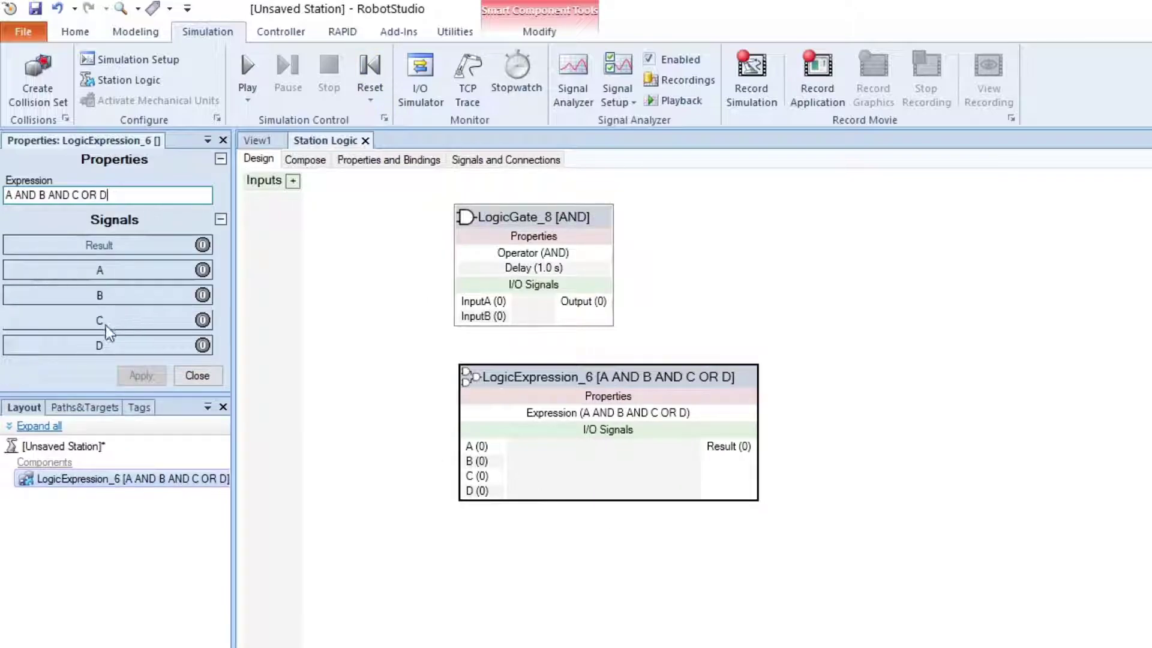
- Extend the LogicExpression component's expression to "A AND B AND C OR D XOR E" and apply it
{"action": "left_click", "coordinate": [113, 198]}
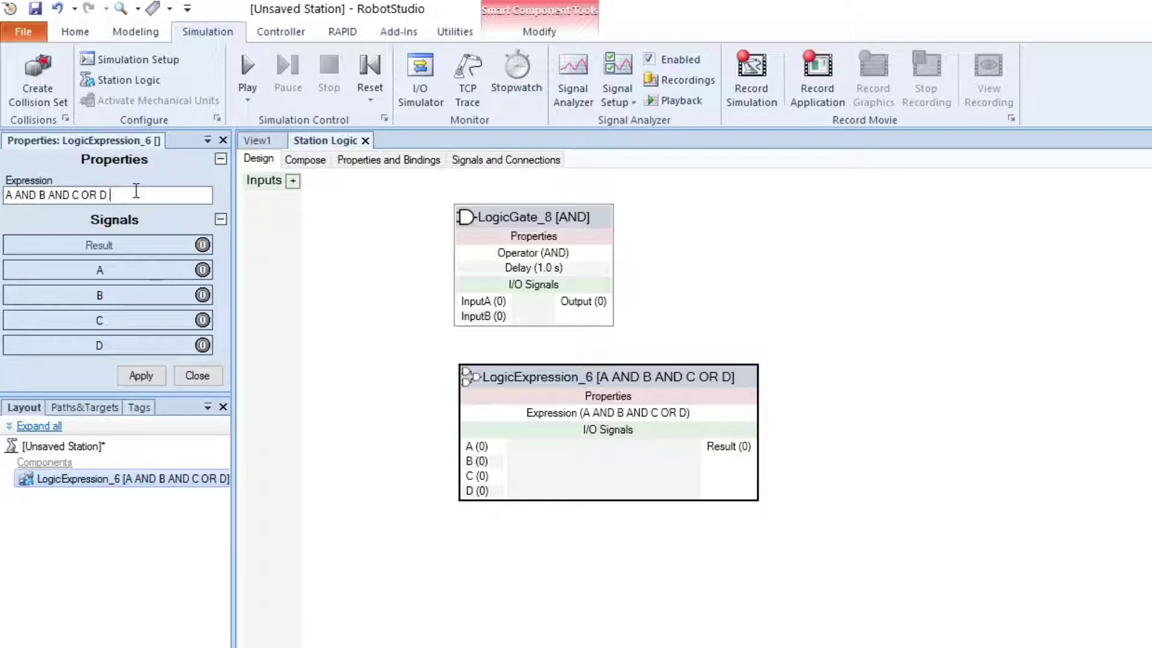
{"action": "type", "text": "XOR "}
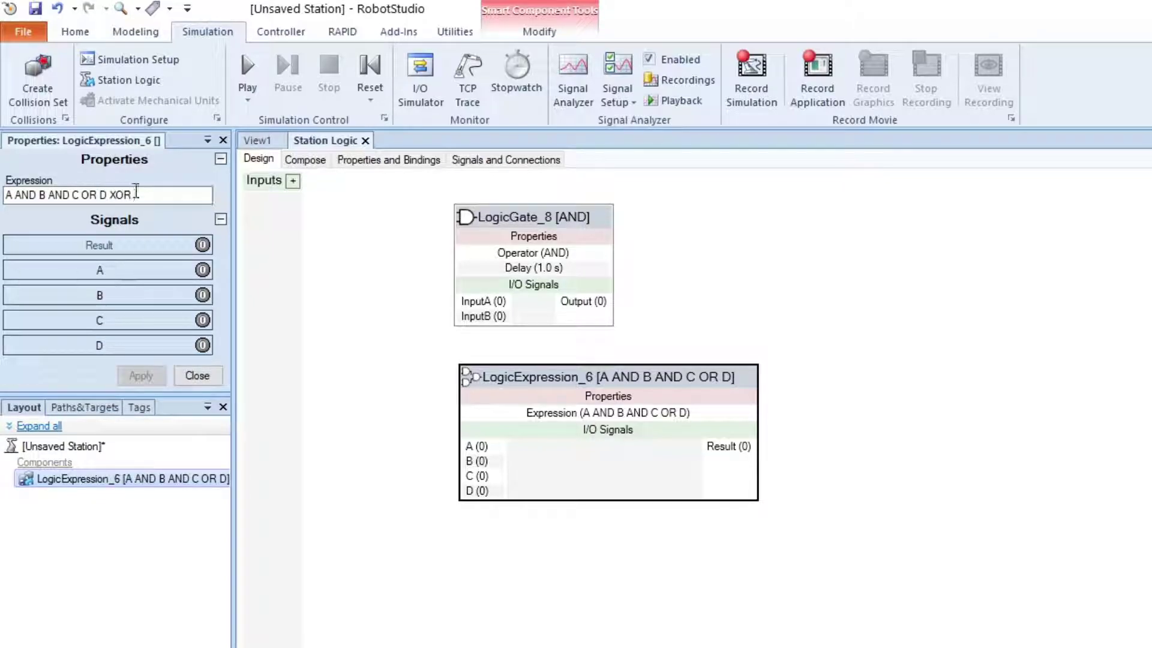
{"action": "type", "text": "E"}
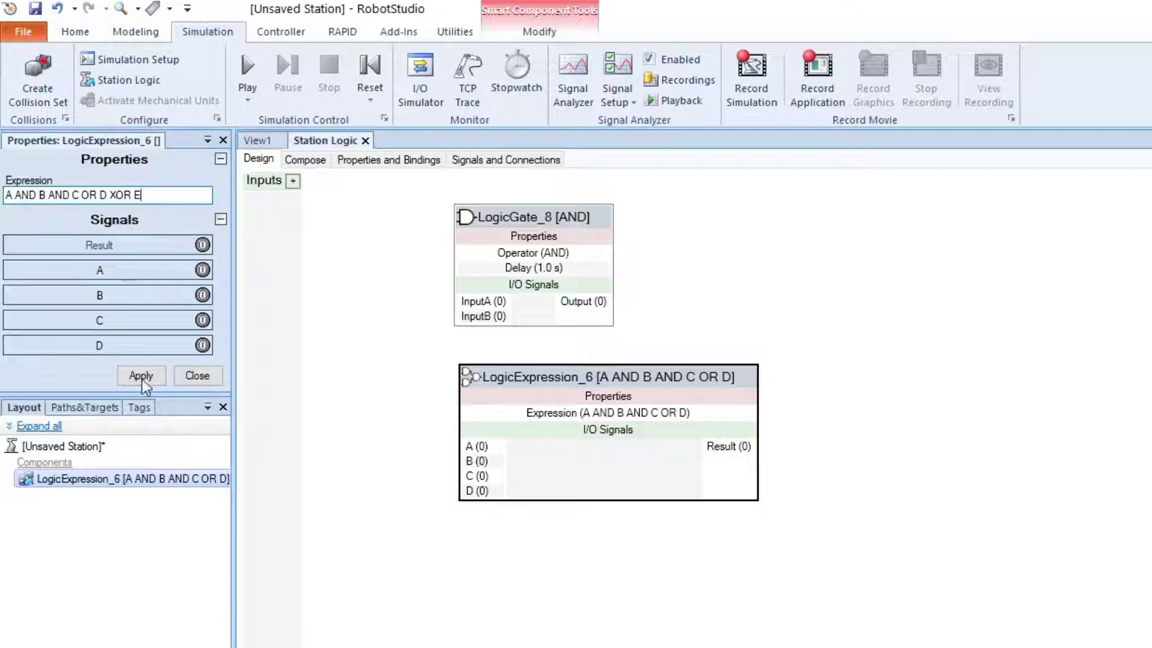
{"action": "left_click", "coordinate": [141, 378]}
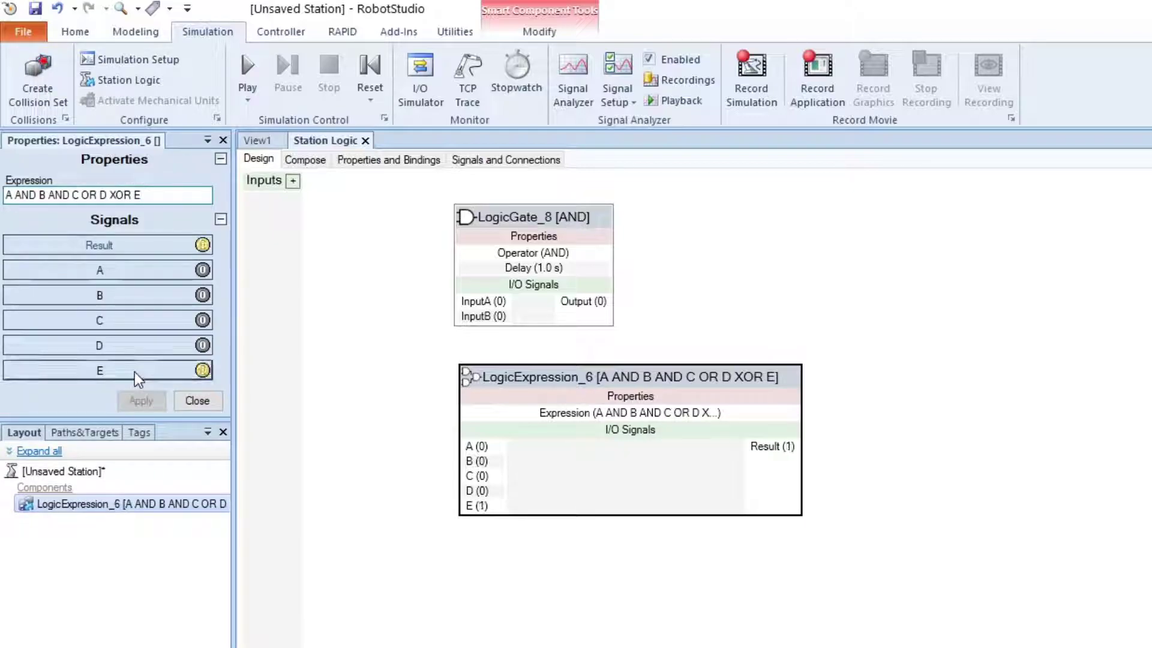
- Test the XOR expression by switching signals D and E on and off, leaving both off
{"action": "left_click", "coordinate": [135, 371]}
{"action": "left_click", "coordinate": [136, 347]}
{"action": "left_click", "coordinate": [136, 347]}
{"action": "left_click", "coordinate": [135, 371]}
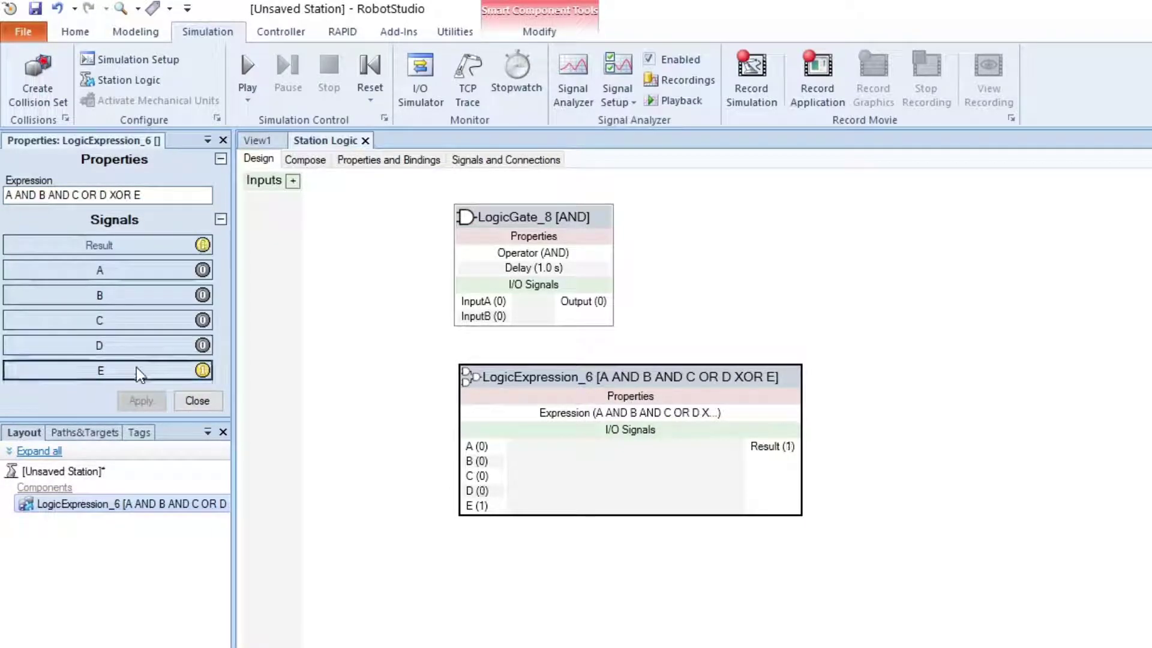
{"action": "left_click", "coordinate": [135, 370]}
- Extend the expression to "A AND B AND C OR D XOR E OR NOT F", apply it, and toggle signal F on and off
{"action": "left_click", "coordinate": [172, 193]}
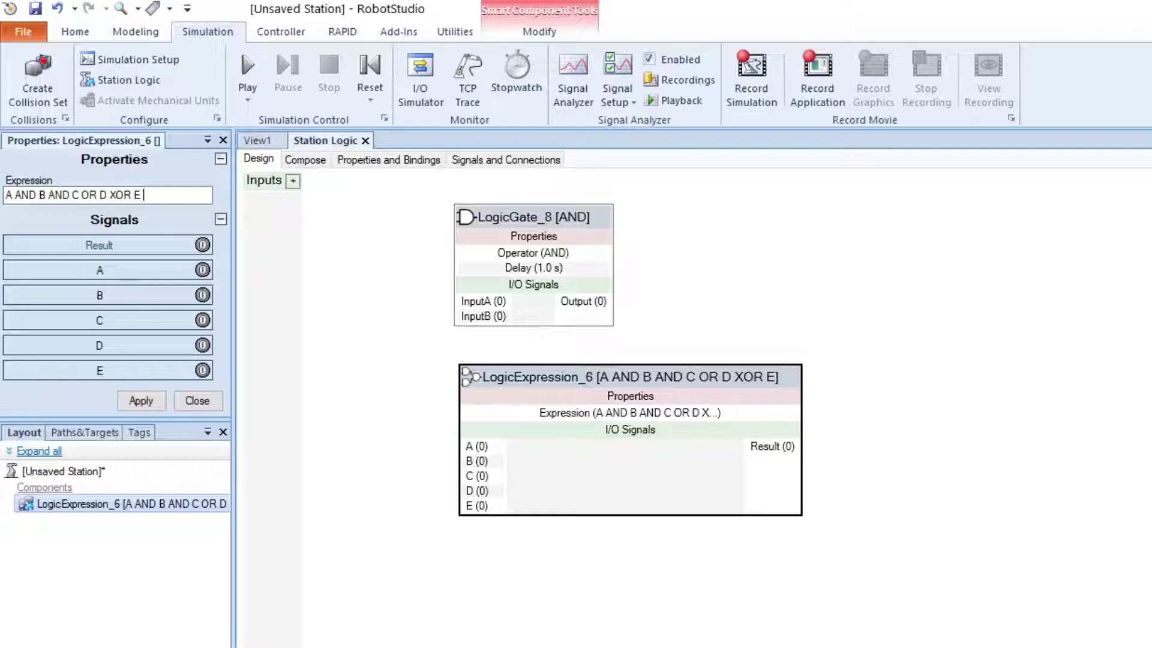
{"action": "type", "text": "OR NOT"}
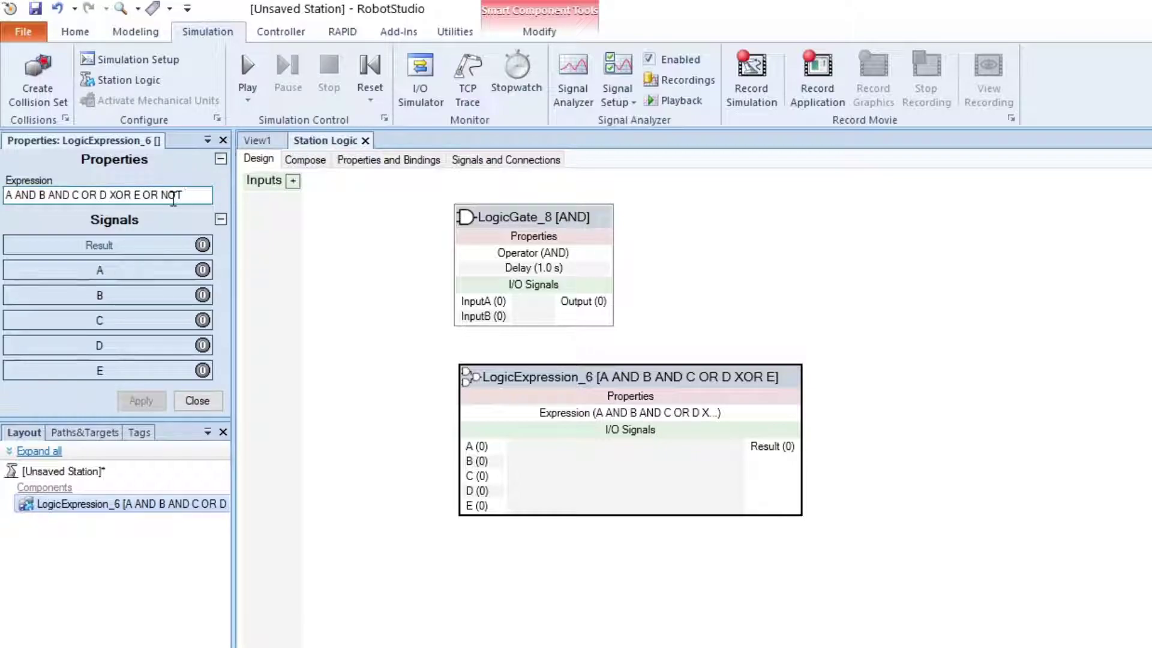
{"action": "type", "text": " F"}
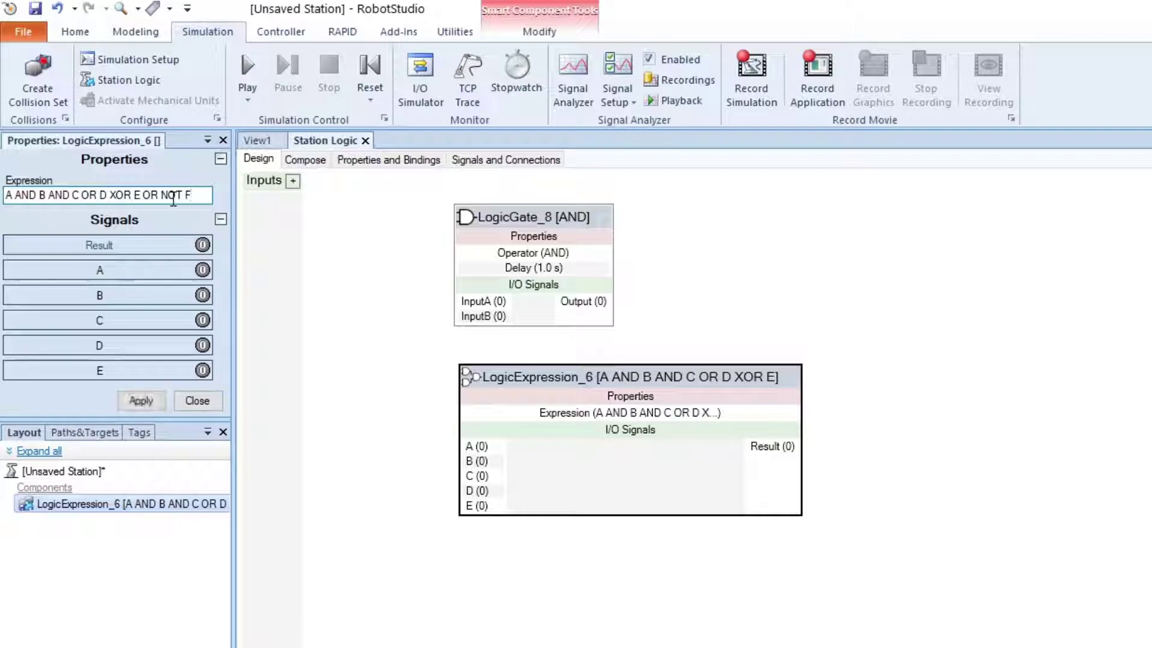
{"action": "left_click", "coordinate": [142, 400]}
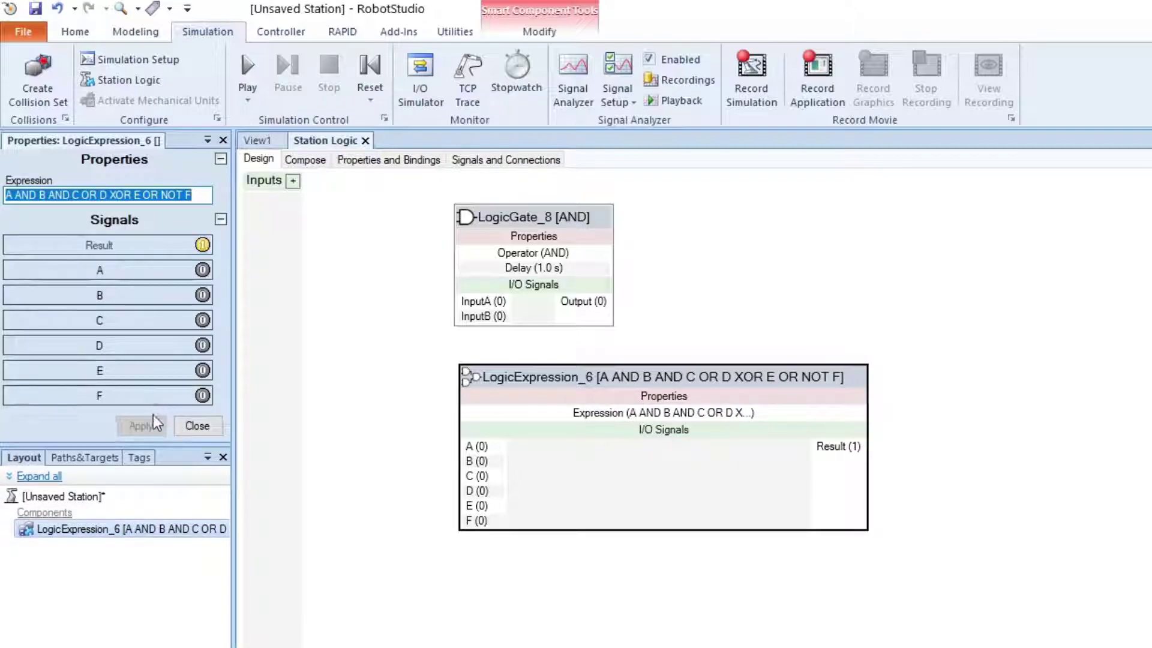
{"action": "left_click", "coordinate": [157, 396]}
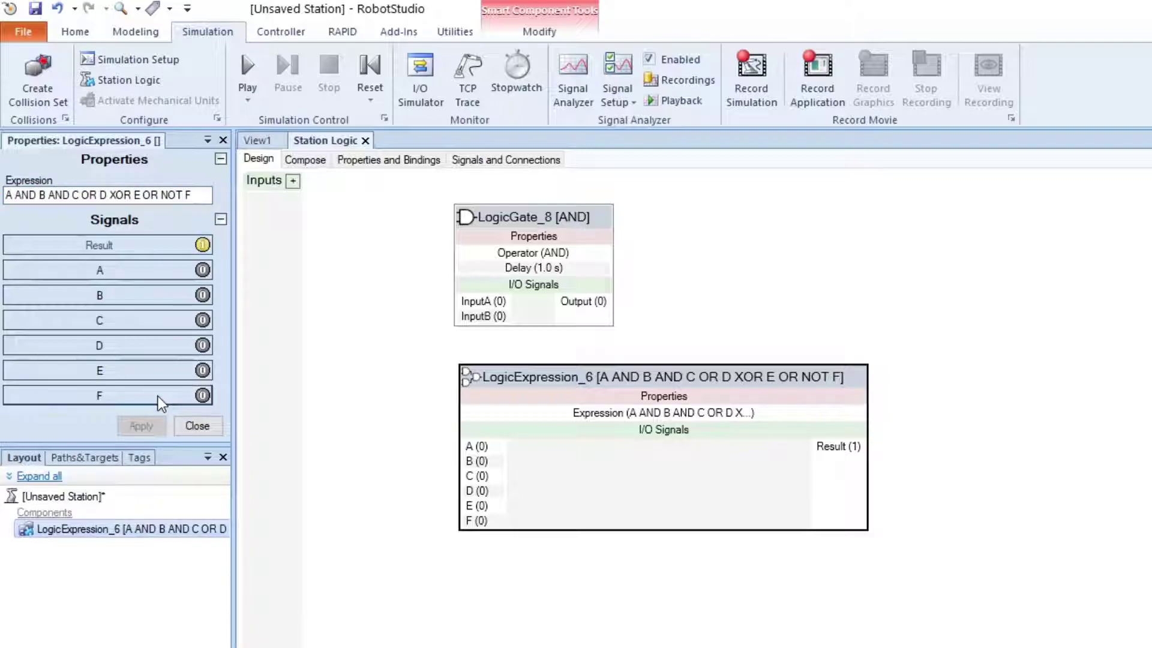
{"action": "left_click", "coordinate": [157, 396]}
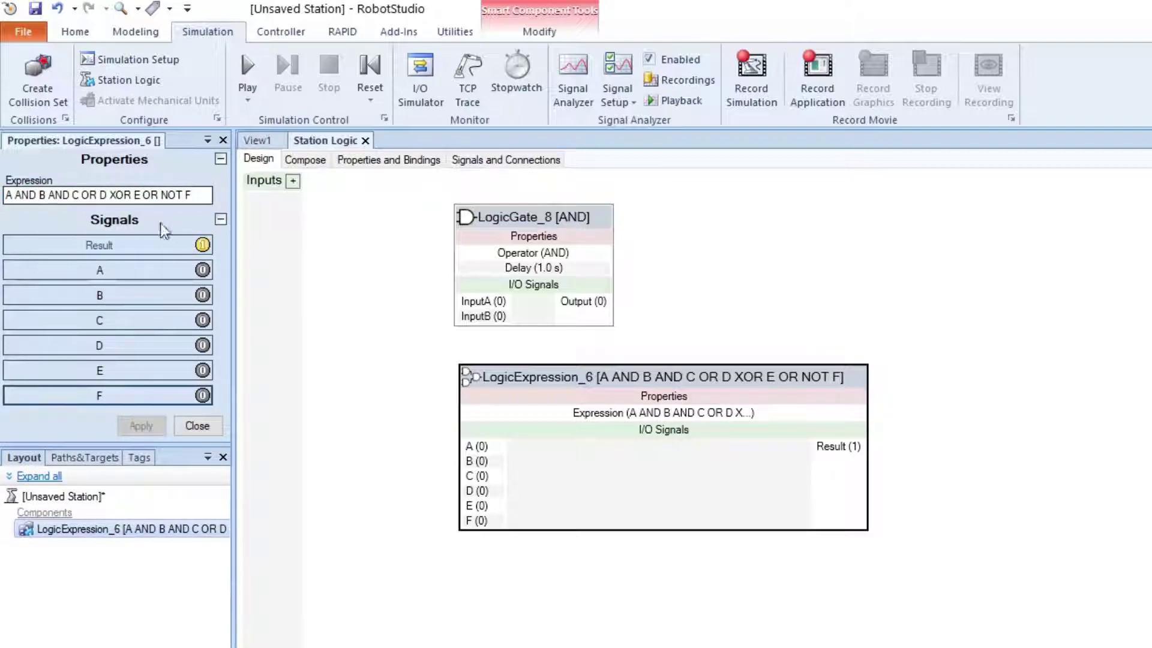
- Replace the whole expression with "A == B", apply it, and test it by toggling the input signals, leaving them off
{"action": "left_click_drag", "start_coordinate": [192, 195], "coordinate": [2, 215]}
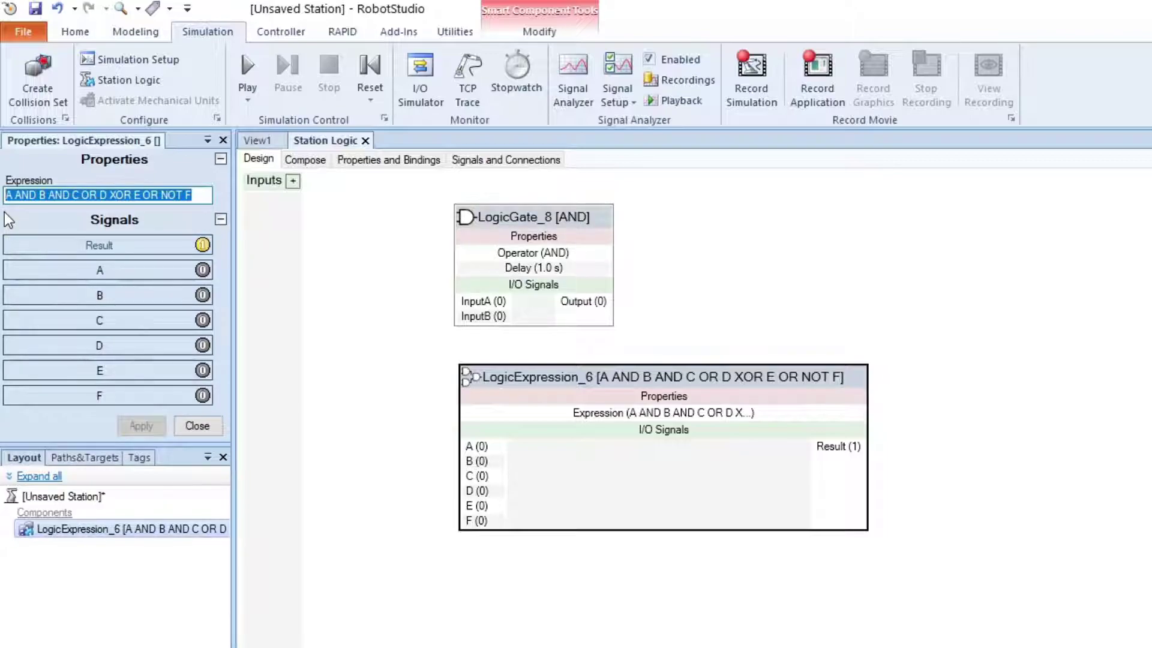
{"action": "key", "text": "Delete"}
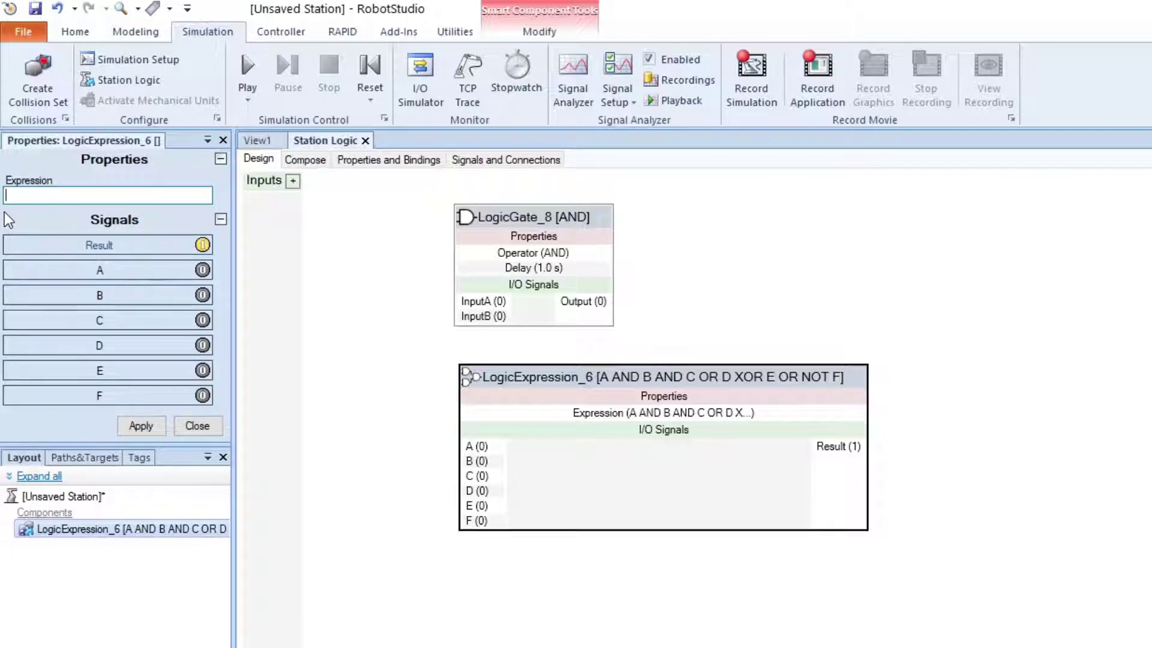
{"action": "type", "text": "A == B"}
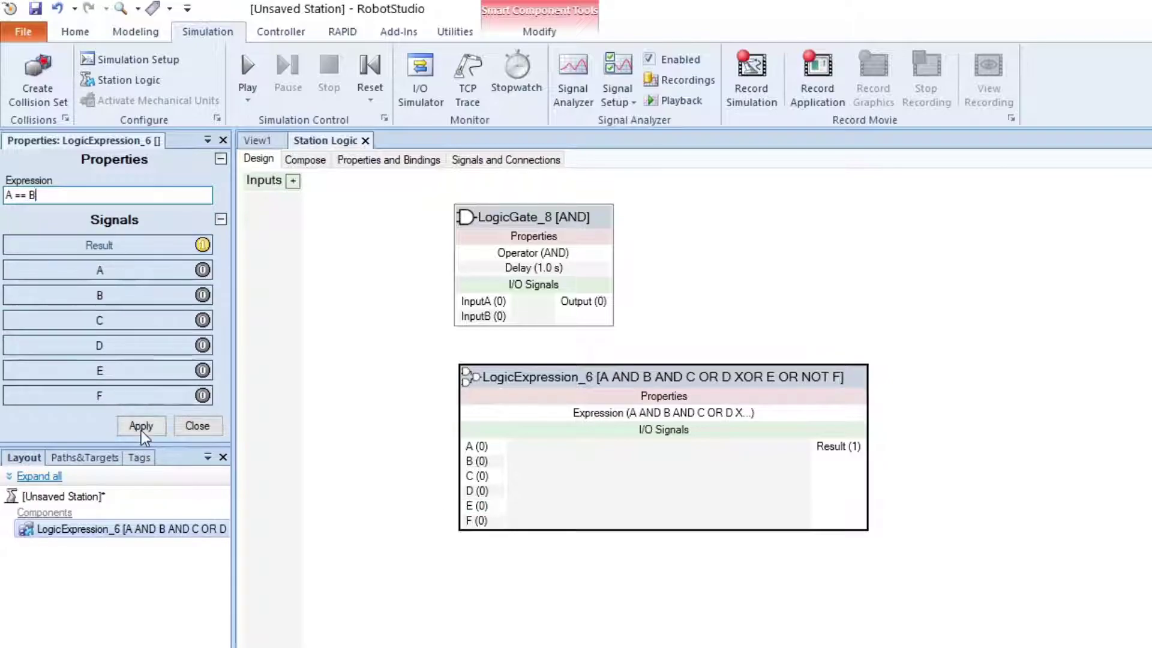
{"action": "left_click", "coordinate": [142, 427]}
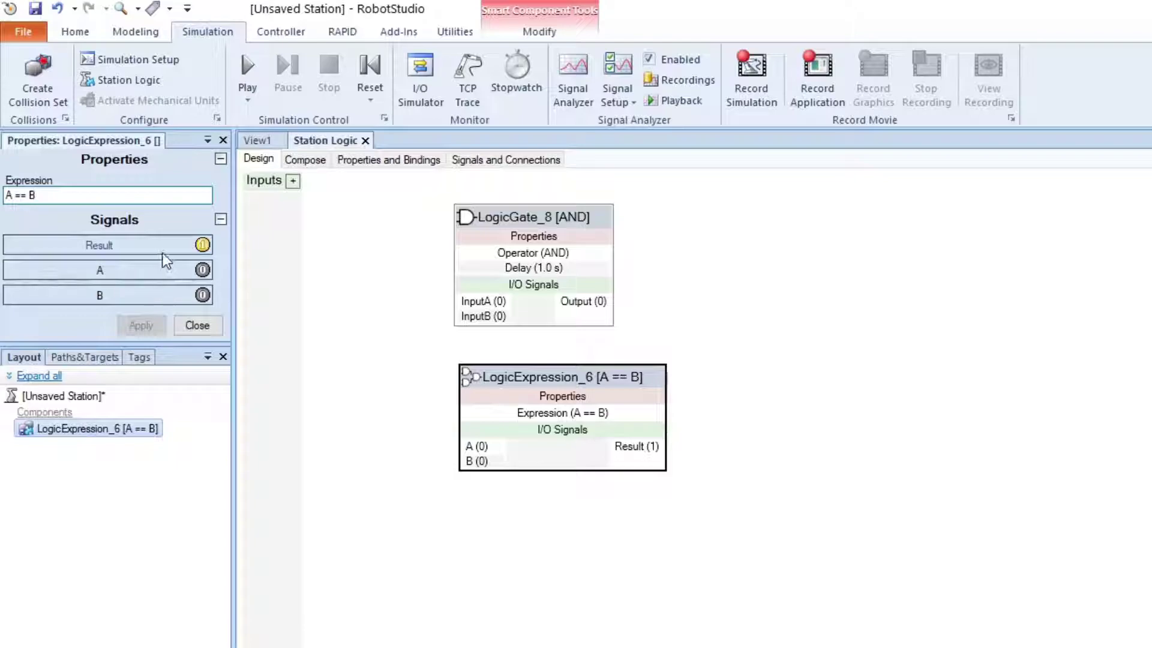
{"action": "left_click", "coordinate": [84, 278]}
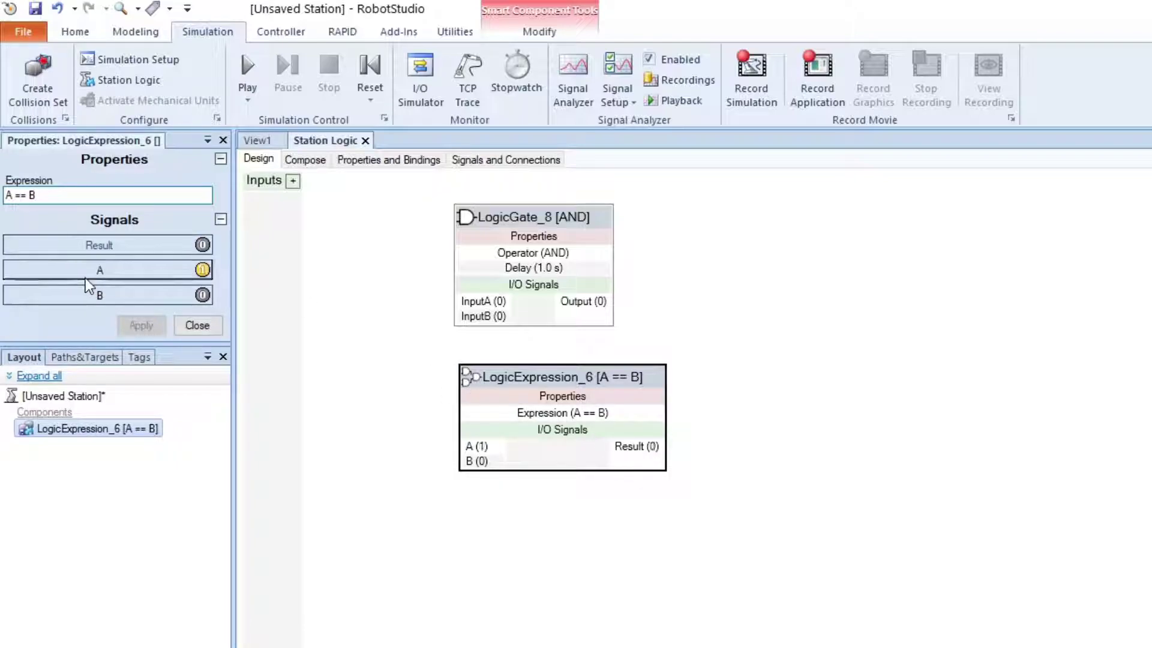
{"action": "left_click", "coordinate": [126, 277]}
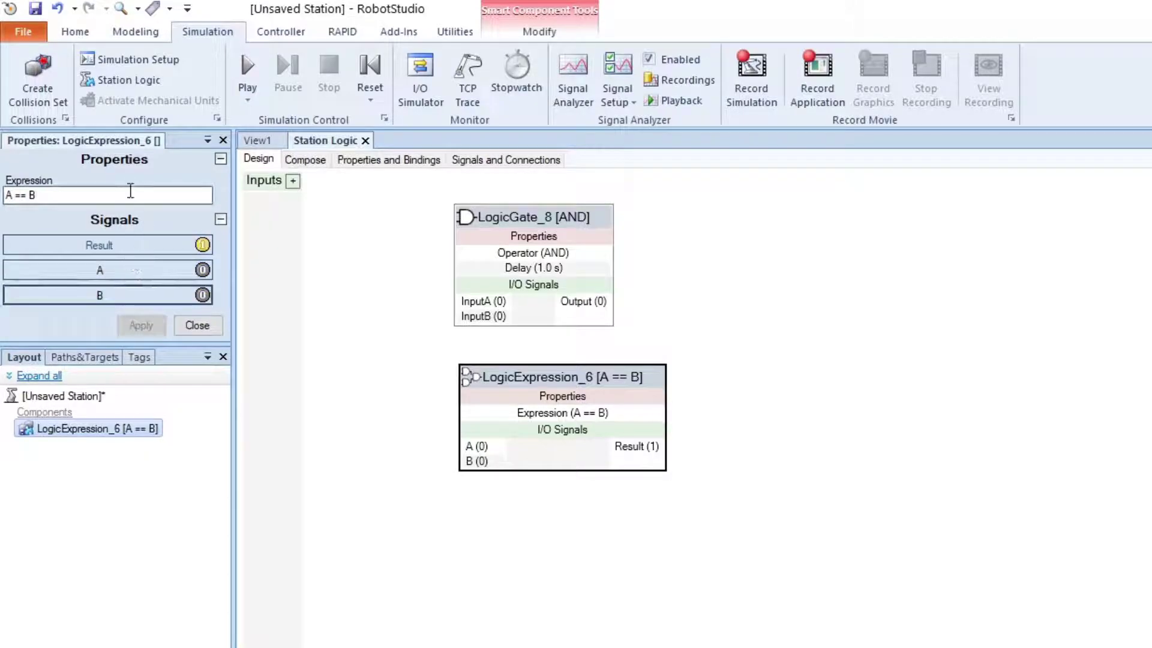
- Change the comparison operator so the expression reads "A != B" and apply it
{"action": "left_click", "coordinate": [27, 195]}
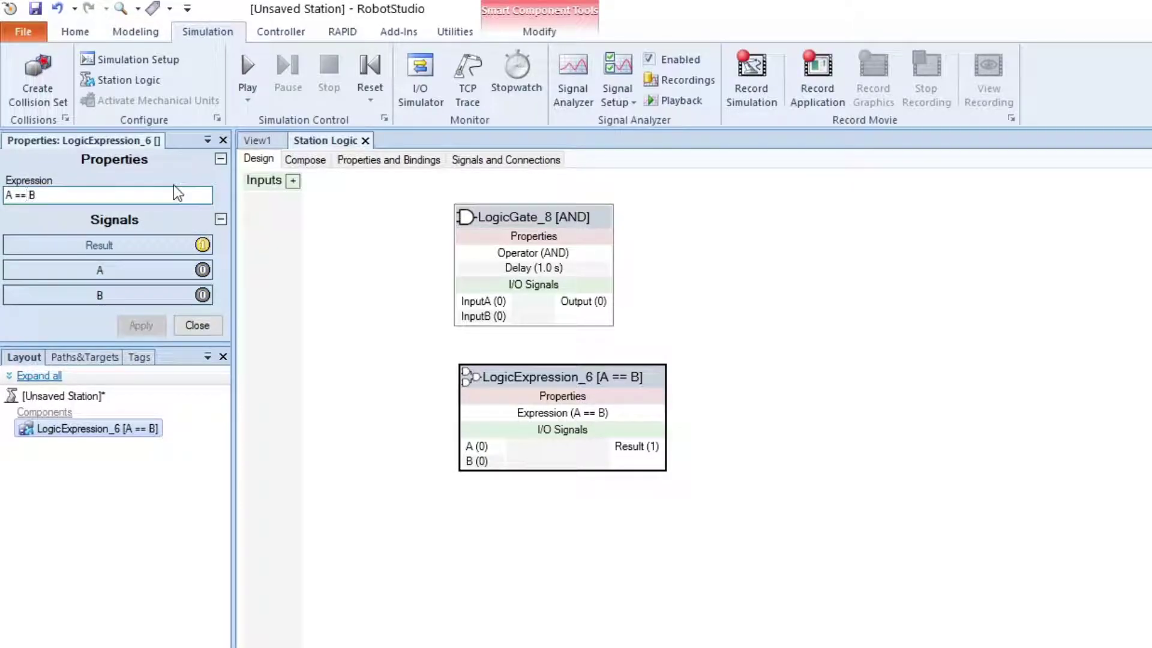
{"action": "key", "text": "BackSpace"}
{"action": "key", "text": "BackSpace"}
{"action": "type", "text": "!="}
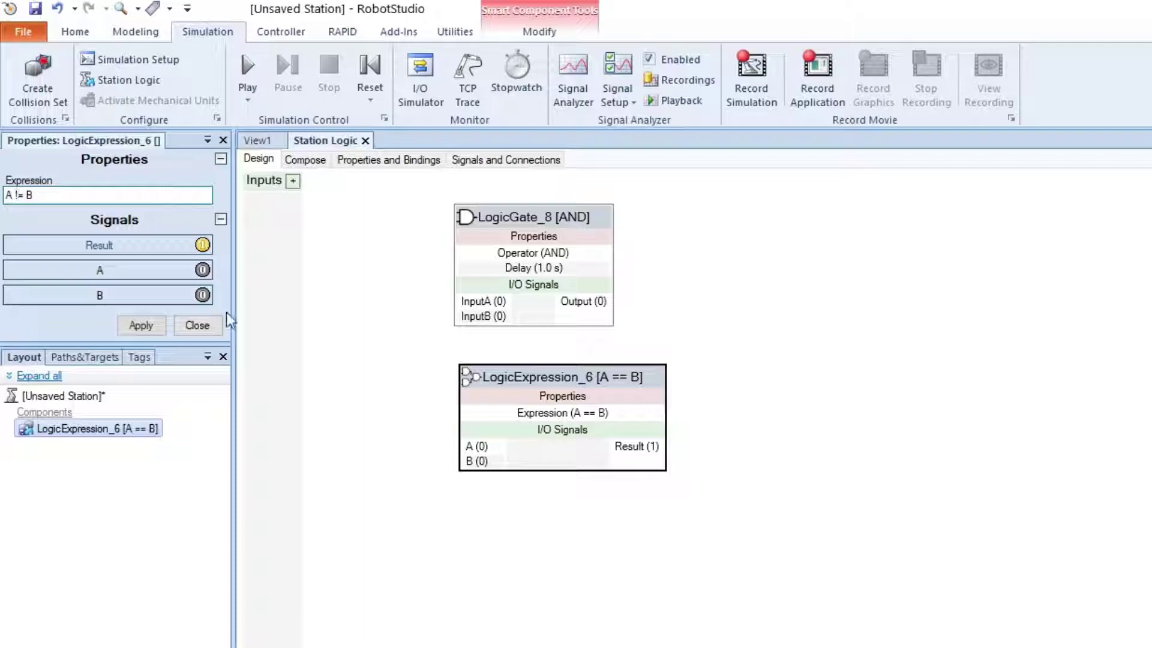
{"action": "left_click", "coordinate": [142, 324]}
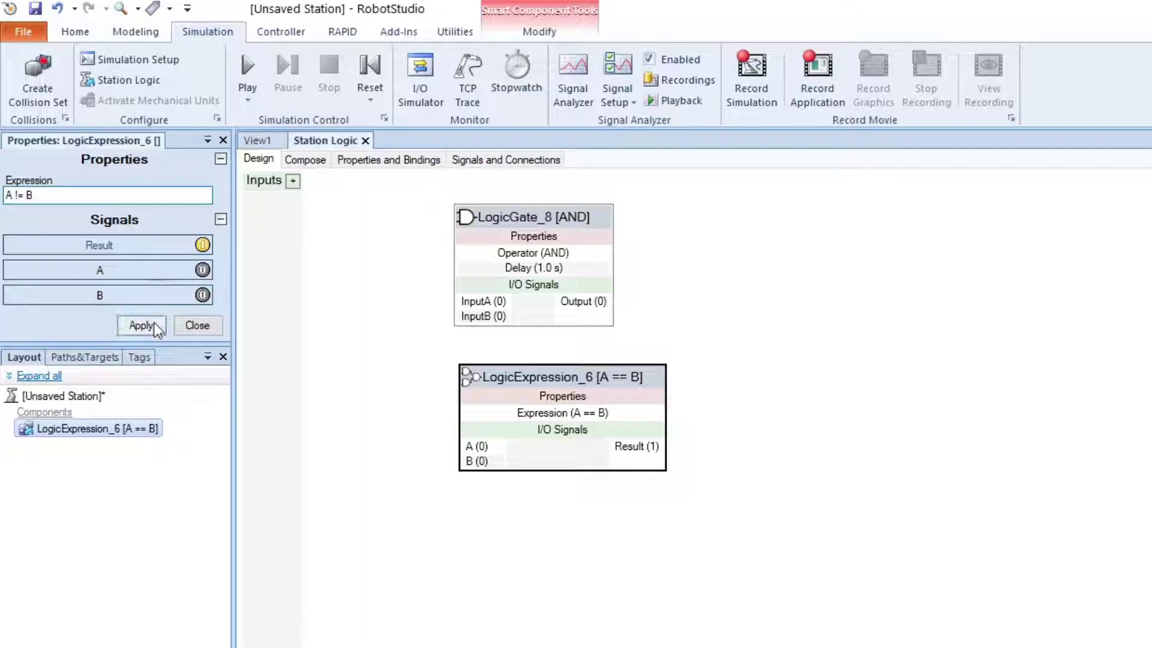
- Test the inequality expression by turning signals A and B on and then off again
{"action": "left_click", "coordinate": [140, 268]}
{"action": "left_click", "coordinate": [143, 294]}
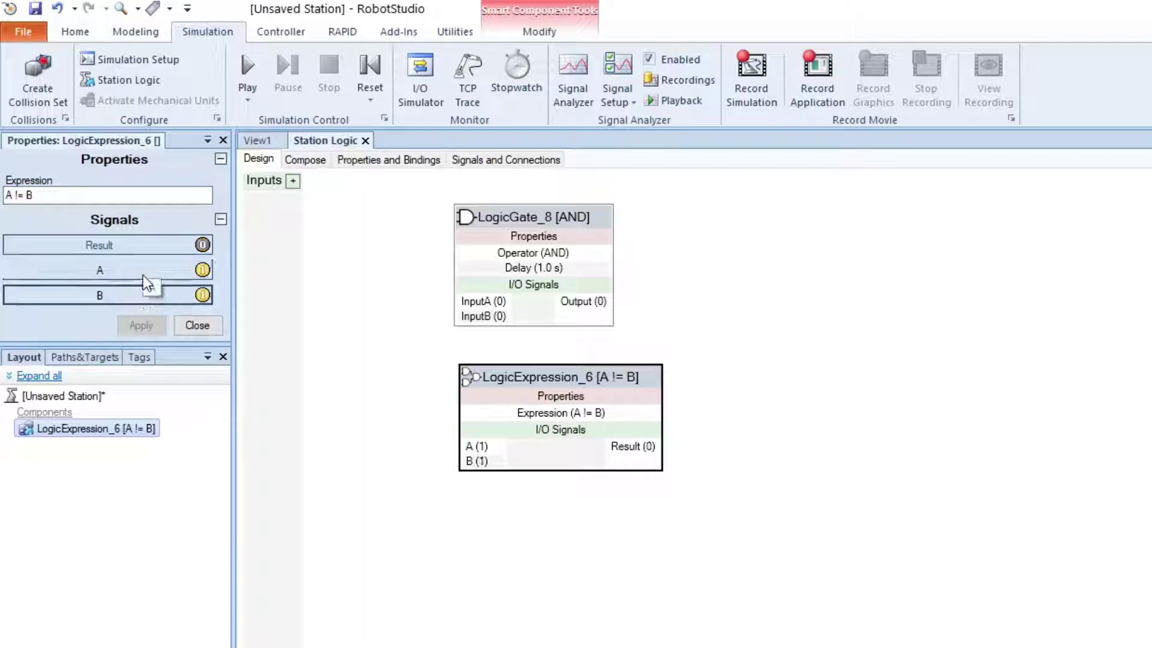
{"action": "left_click", "coordinate": [143, 271]}
{"action": "left_click", "coordinate": [143, 291]}
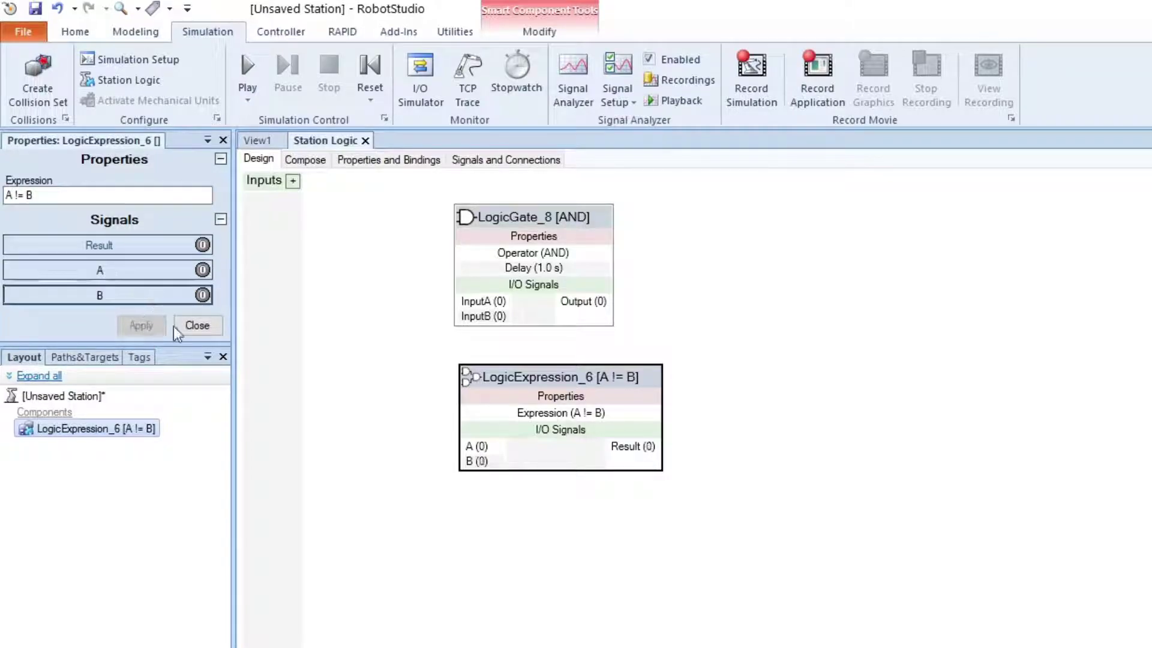
- Change the LogicExpression component's expression to "A && B" and apply it
{"action": "left_click", "coordinate": [32, 195]}
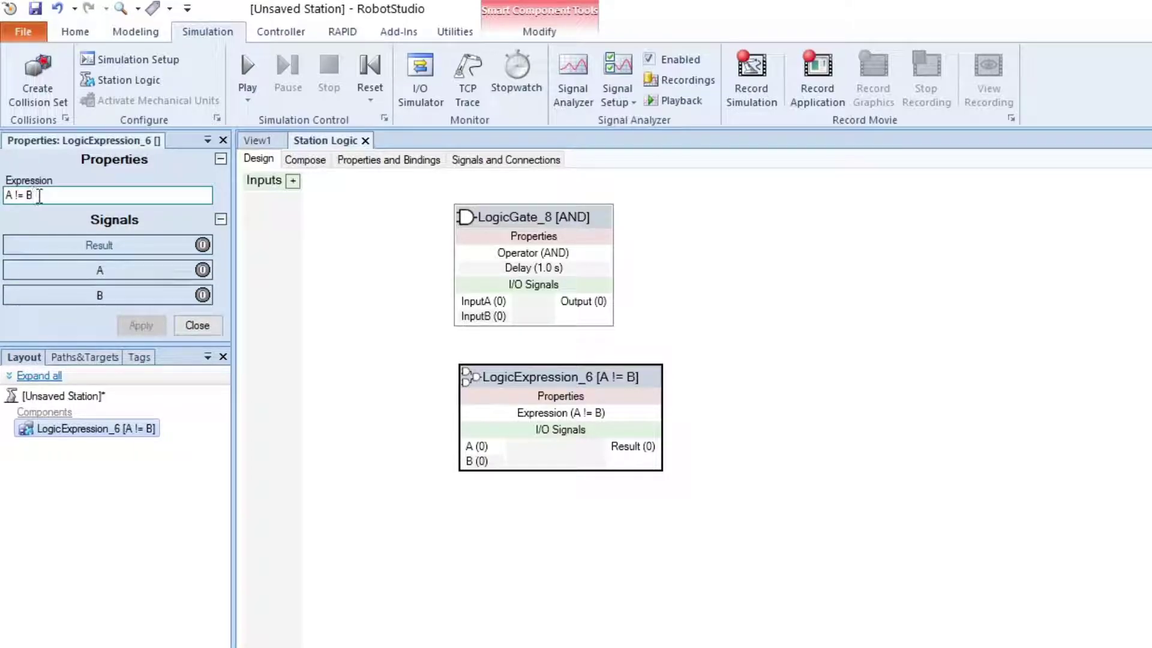
{"action": "left_click_drag", "start_coordinate": [39, 195], "coordinate": [14, 195]}
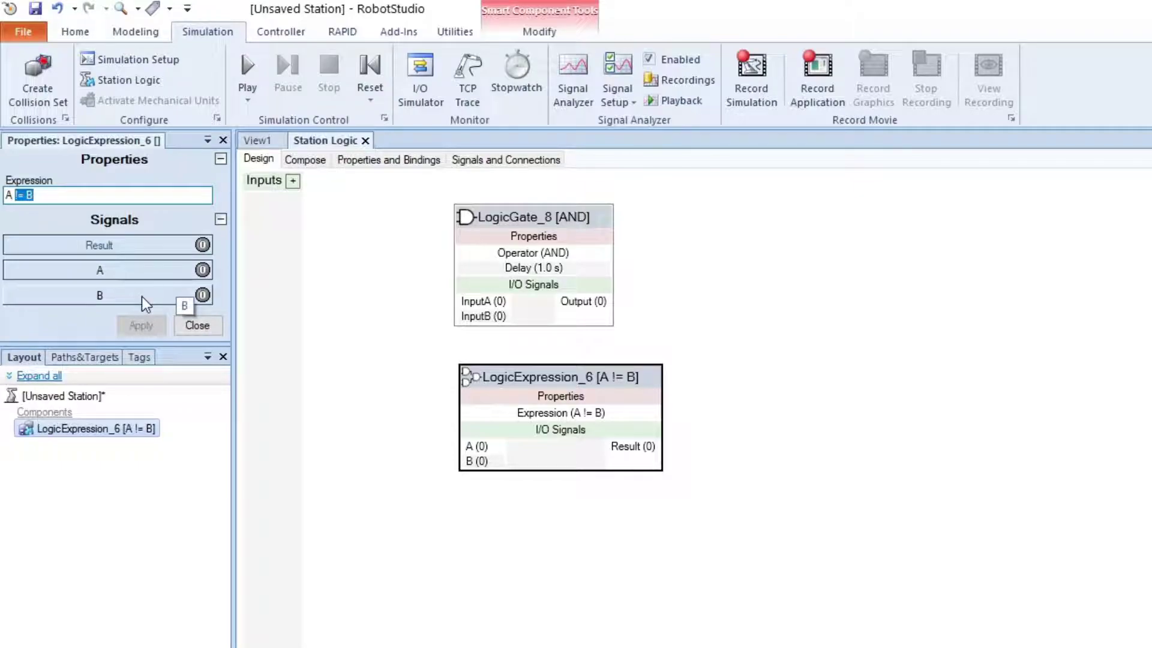
{"action": "type", "text": "AND"}
{"action": "key", "text": "BackSpace"}
{"action": "key", "text": "BackSpace"}
{"action": "key", "text": "BackSpace"}
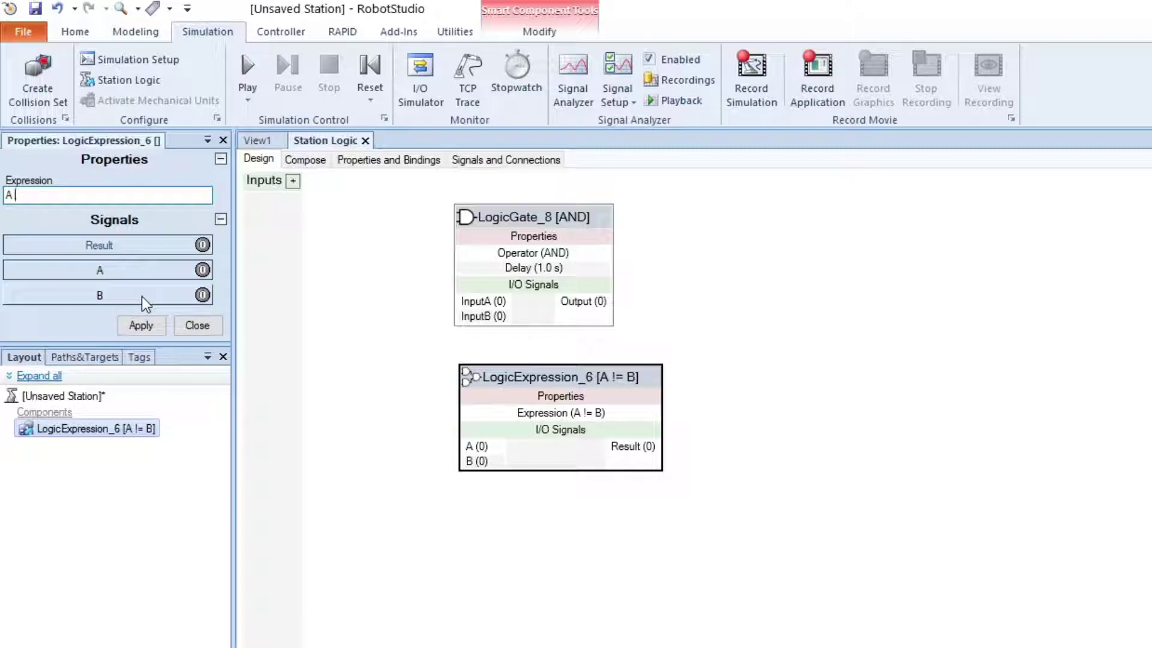
{"action": "type", "text": "&& "}
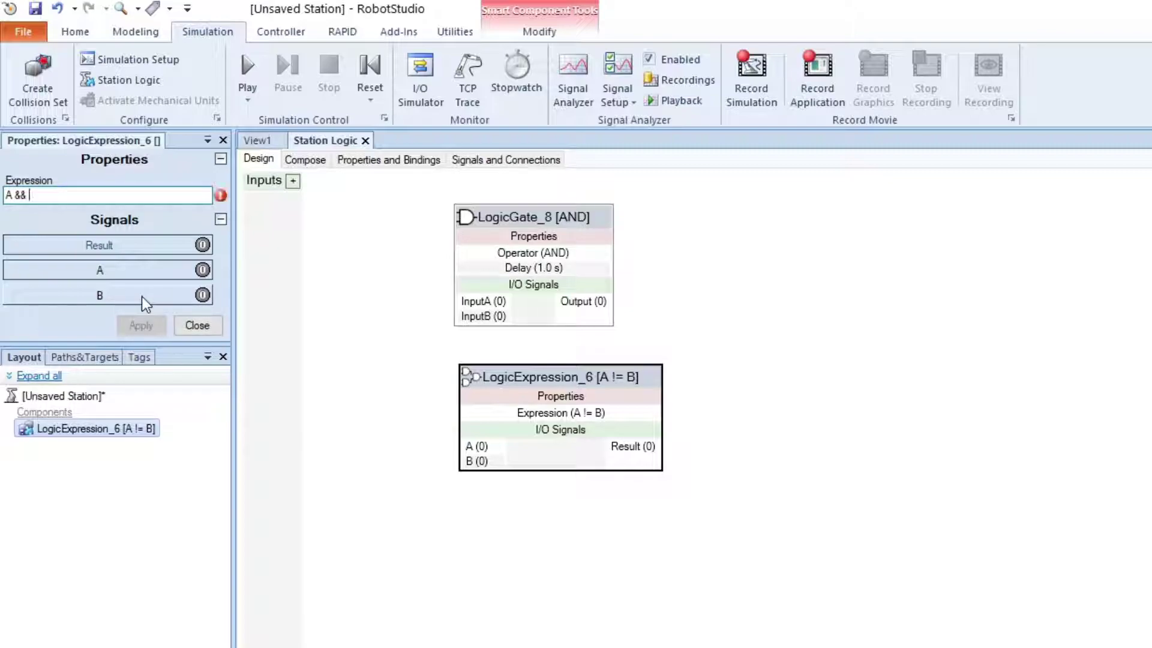
{"action": "type", "text": "B"}
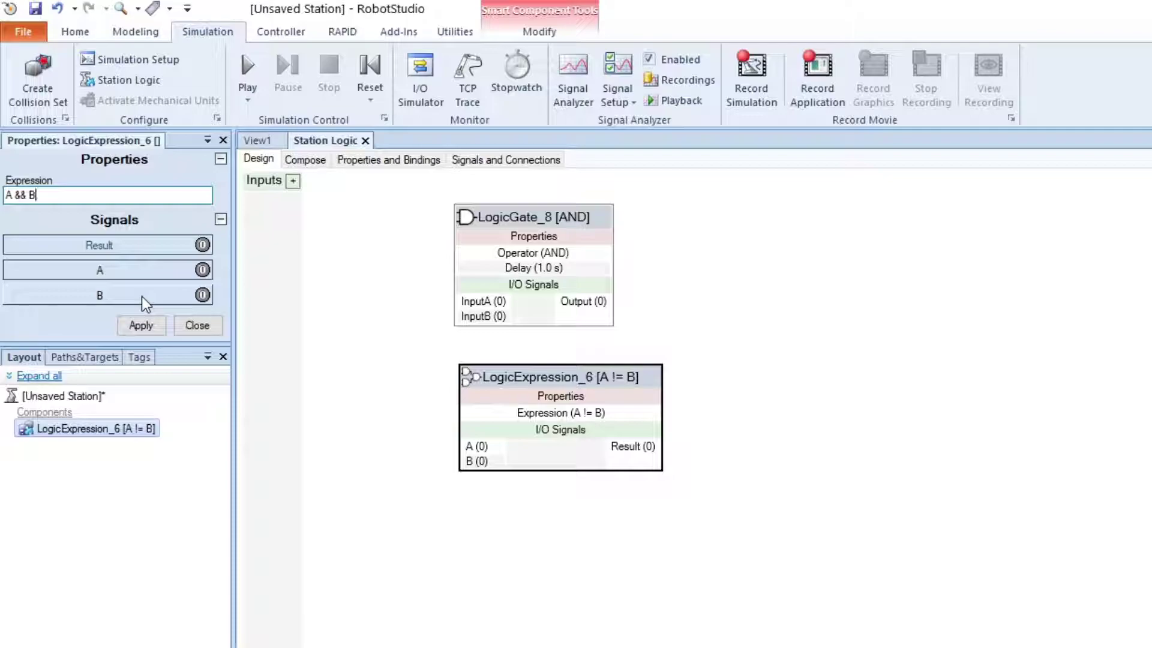
{"action": "left_click", "coordinate": [141, 324]}
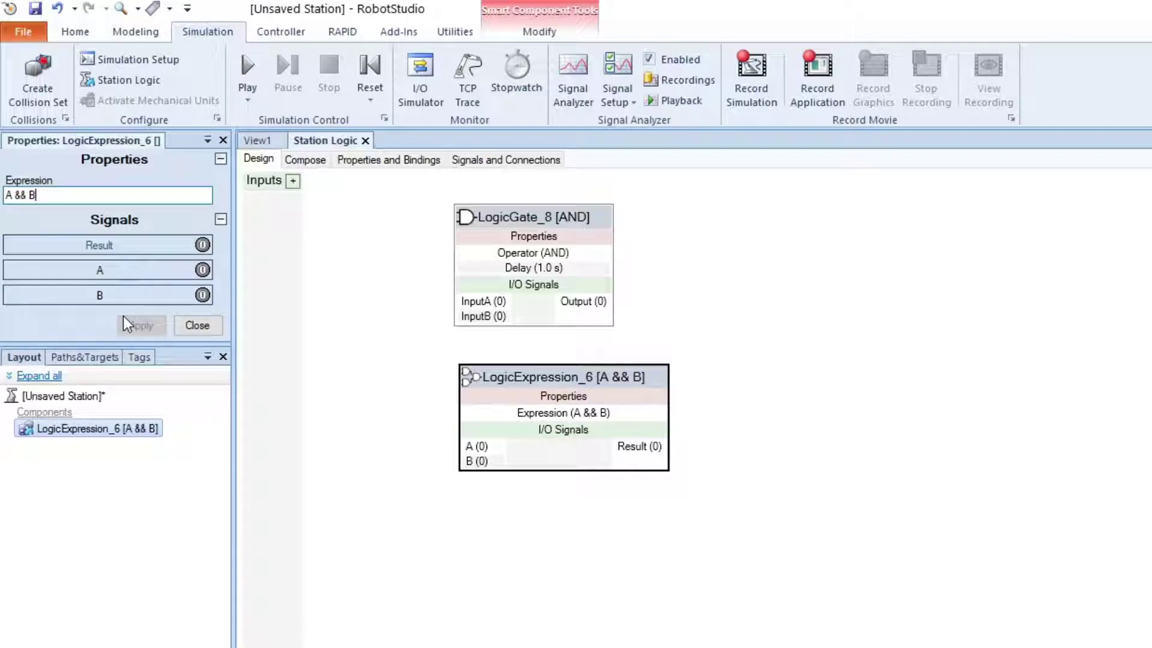
- Test the "A && B" expression by turning both signals on and then off again
{"action": "left_click", "coordinate": [120, 271]}
{"action": "left_click", "coordinate": [124, 295]}
{"action": "left_click", "coordinate": [123, 270]}
{"action": "left_click", "coordinate": [126, 295]}
- Extend the expression to "A && B || C ^ D OR !E" and apply it
{"action": "left_click_drag", "start_coordinate": [95, 195], "coordinate": [18, 197]}
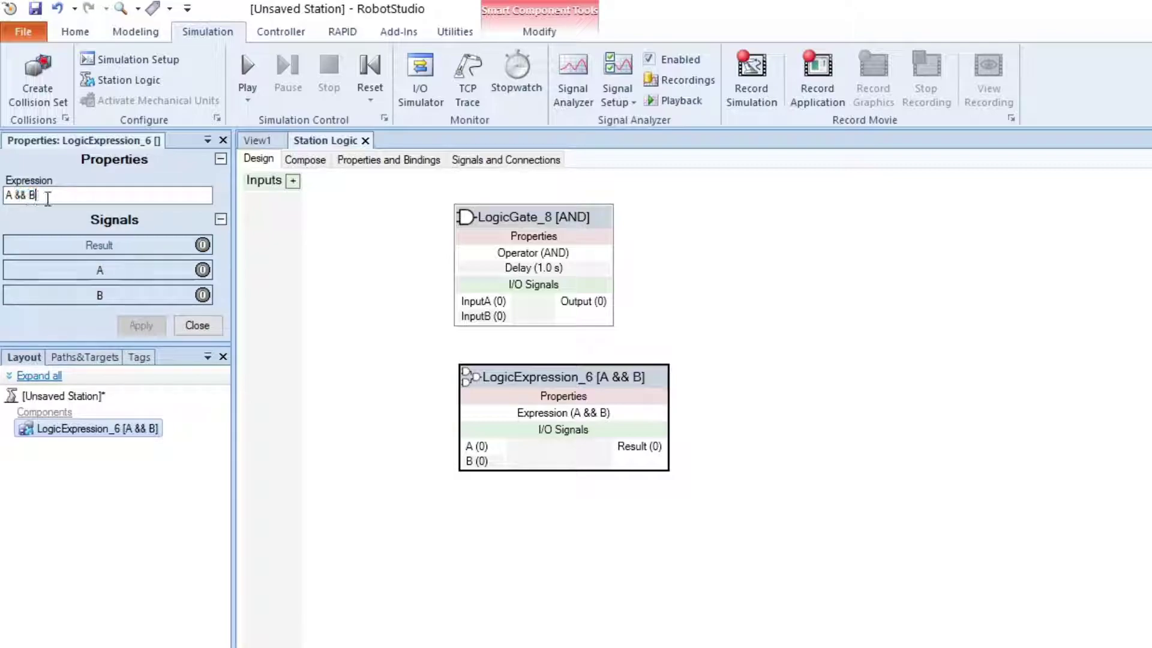
{"action": "type", "text": "|| C"}
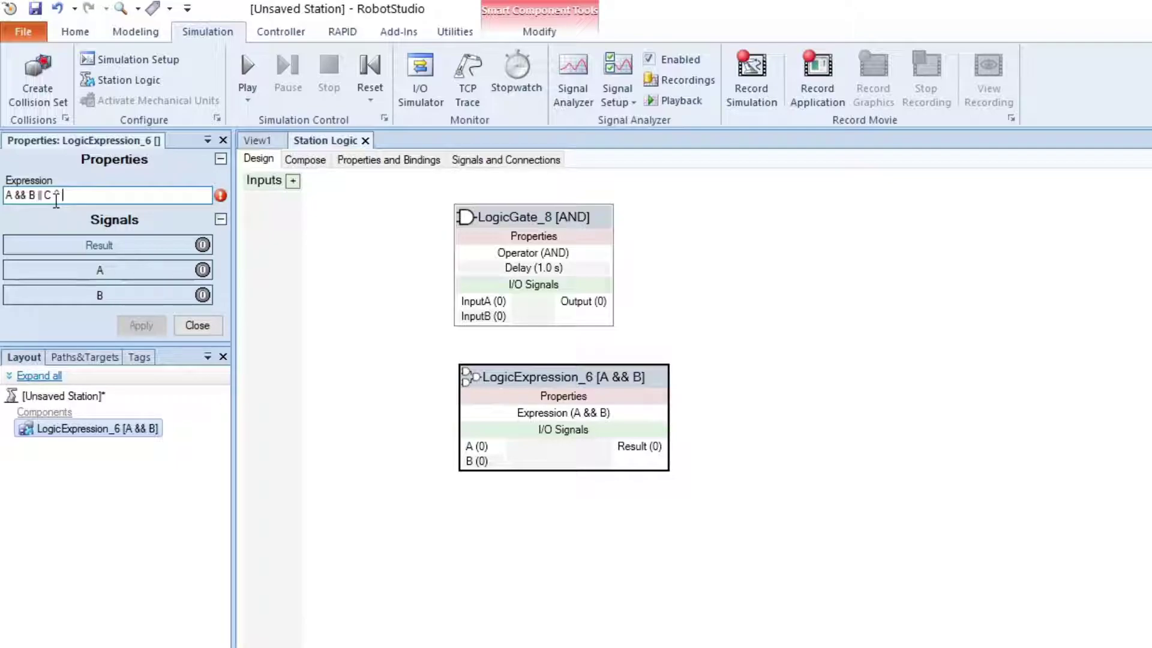
{"action": "type", "text": "^ D "}
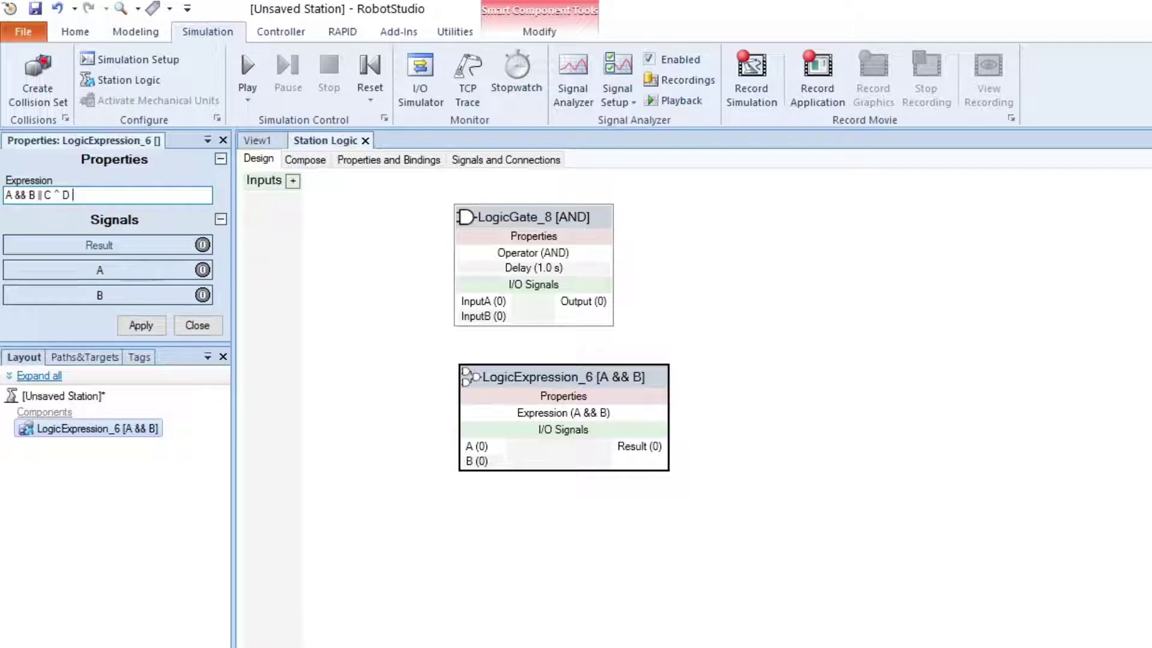
{"action": "type", "text": "OR"}
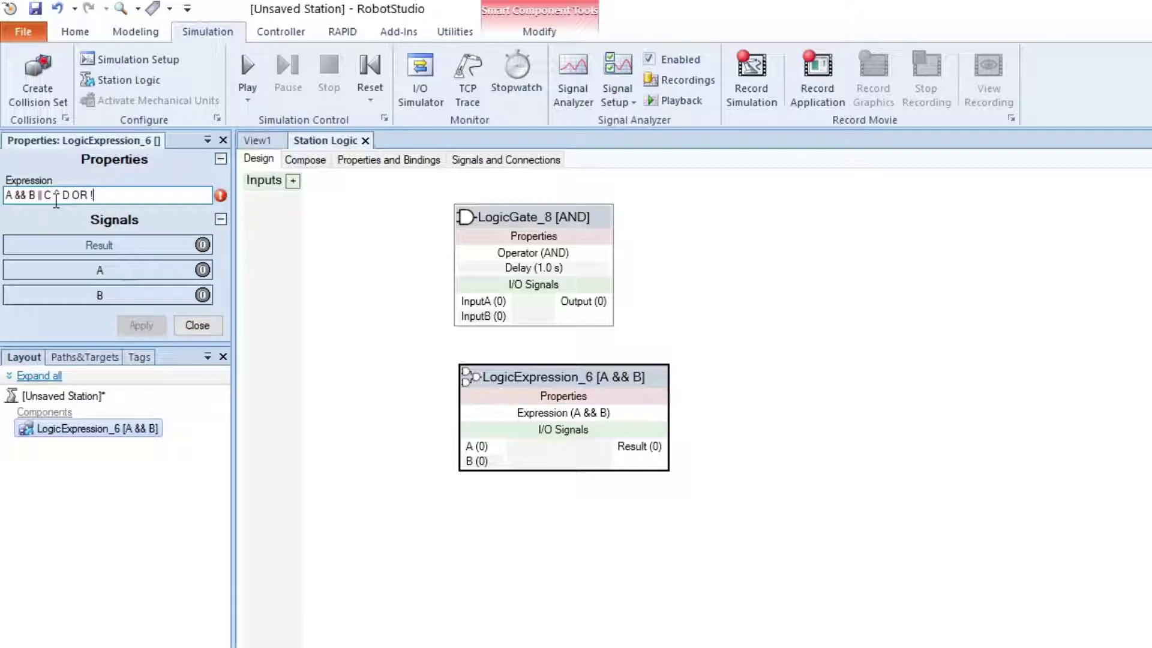
{"action": "type", "text": "!E"}
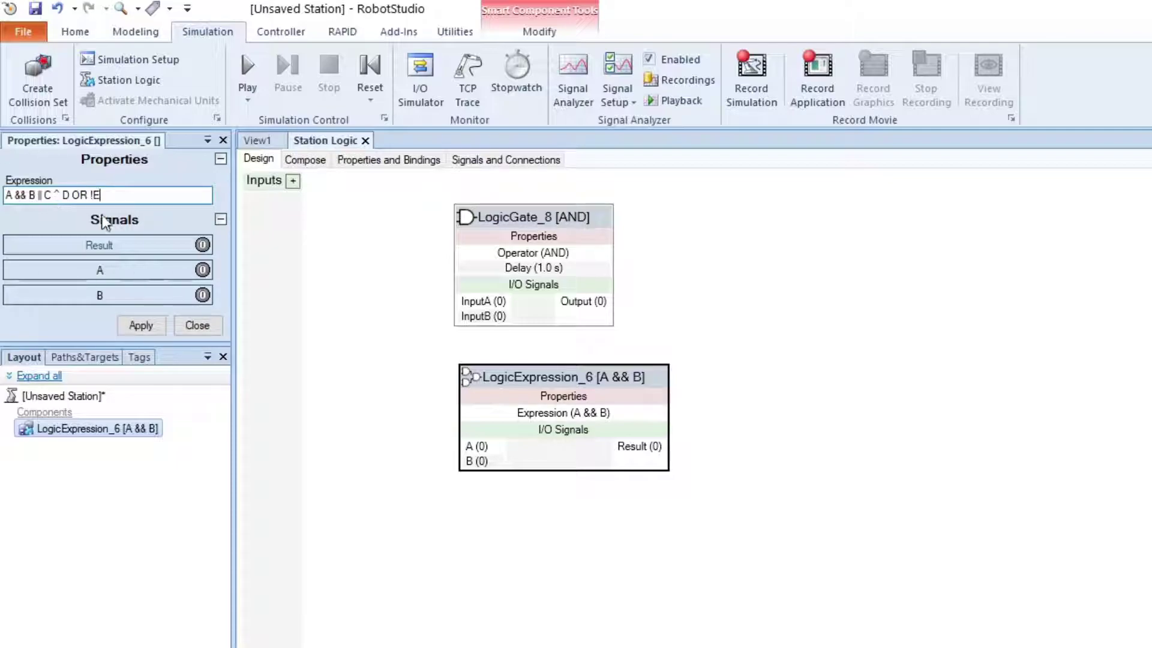
{"action": "left_click", "coordinate": [141, 325]}
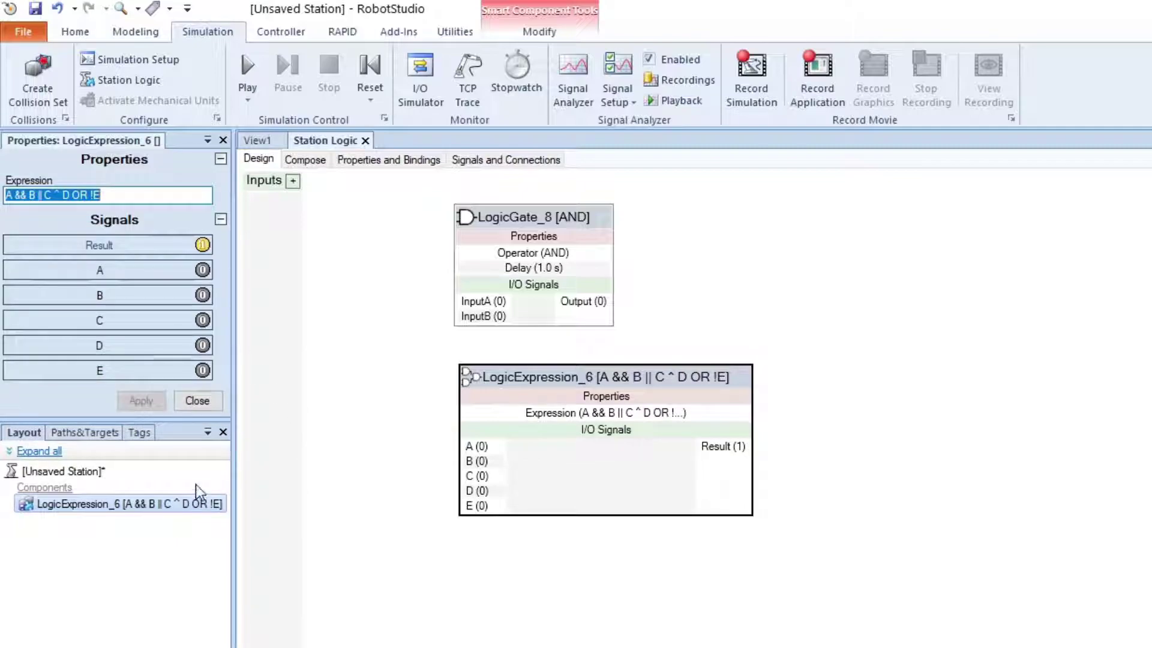
- Test the combined expression by switching signals E, D, C, B and A on and E back off, and close the component's properties
{"action": "left_click", "coordinate": [124, 373]}
{"action": "left_click", "coordinate": [135, 341]}
{"action": "left_click", "coordinate": [144, 320]}
{"action": "left_click", "coordinate": [159, 295]}
{"action": "left_click", "coordinate": [163, 269]}
{"action": "left_click", "coordinate": [161, 369]}
{"action": "left_click", "coordinate": [208, 401]}
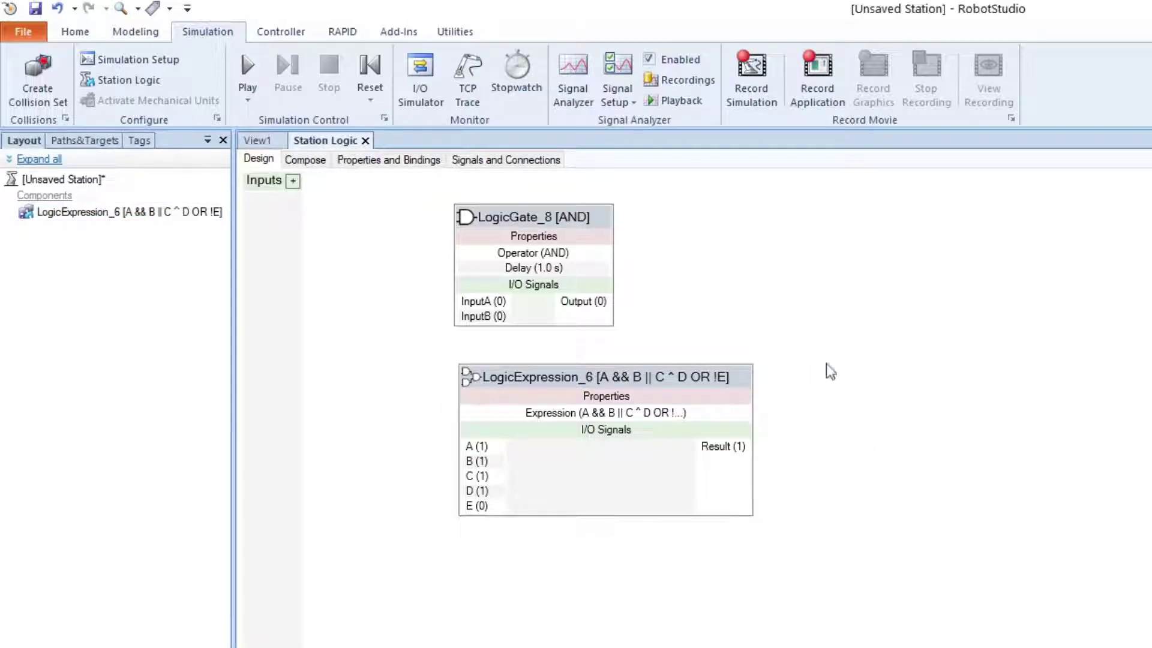
- Add a LogicMux component to the station logic and place it clear of the LogicGate and LogicExpression blocks
{"action": "right_click", "coordinate": [560, 558]}
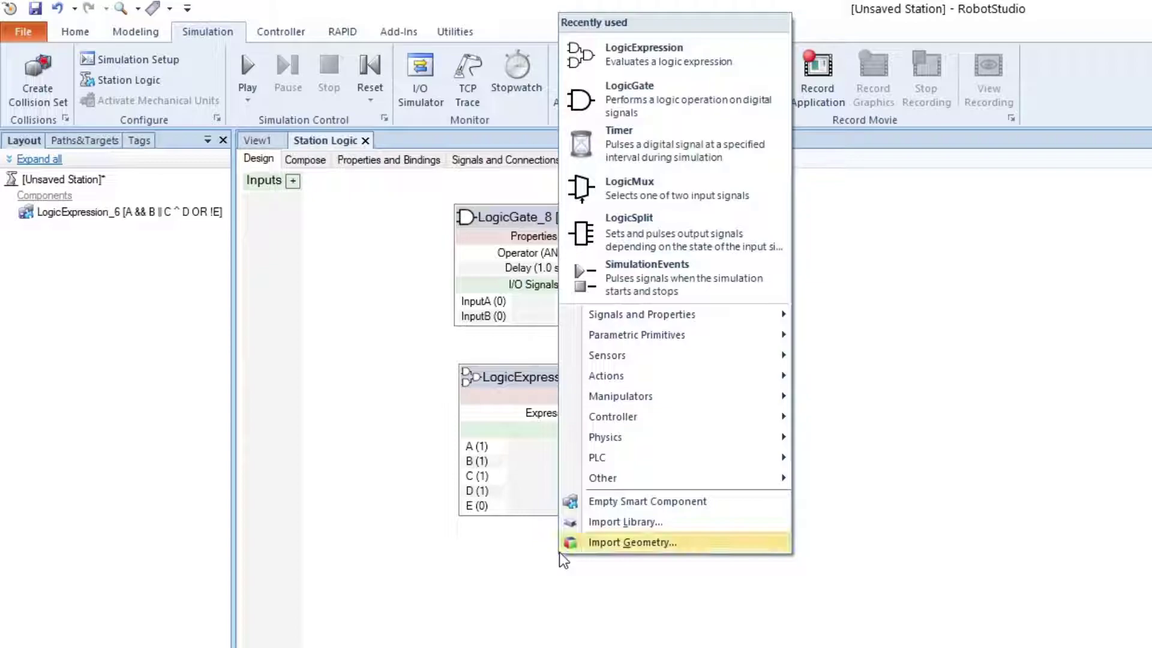
{"action": "mouse_move", "coordinate": [691, 322]}
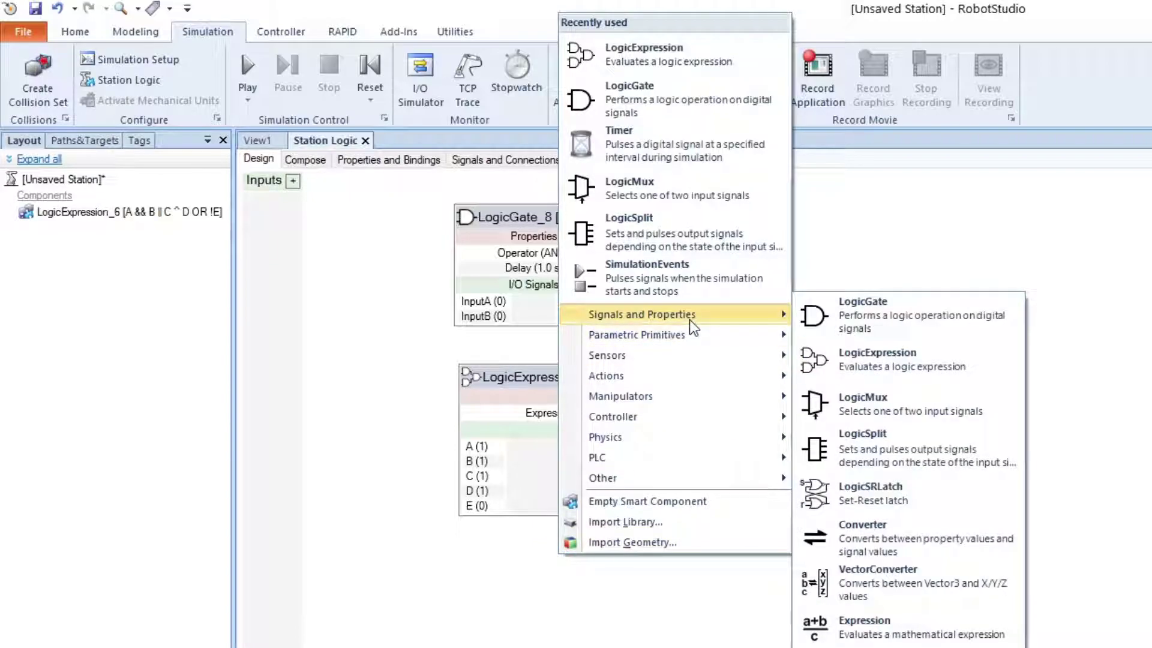
{"action": "left_click", "coordinate": [908, 413]}
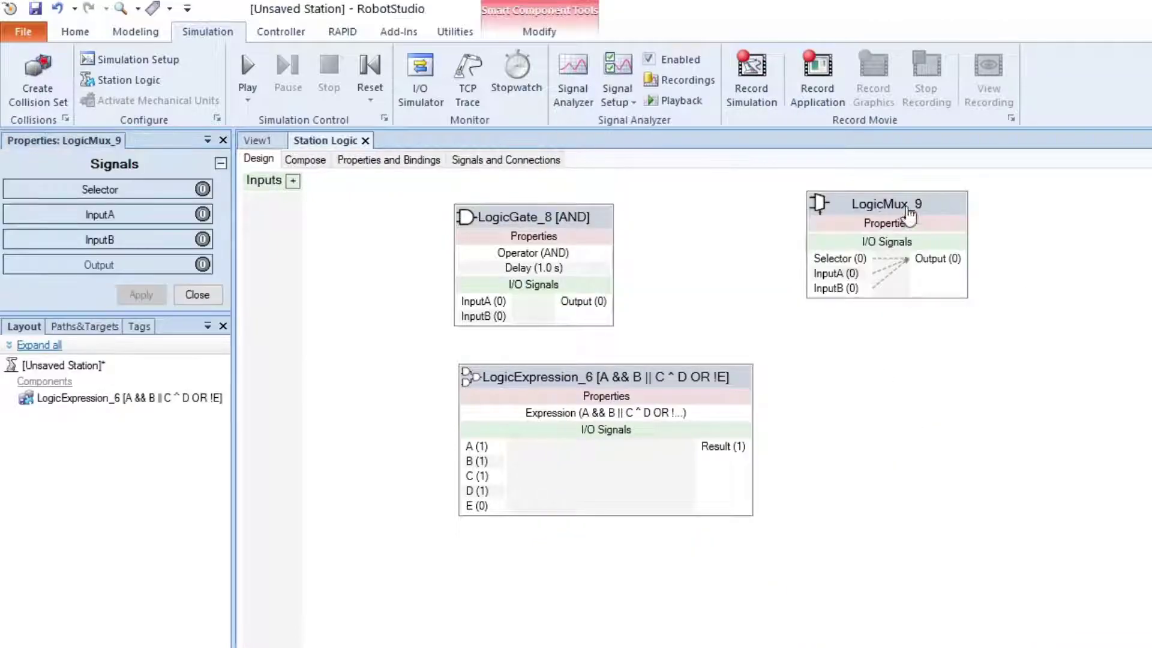
{"action": "left_click_drag", "start_coordinate": [909, 213], "coordinate": [1148, 372]}
{"action": "left_click", "coordinate": [759, 568]}
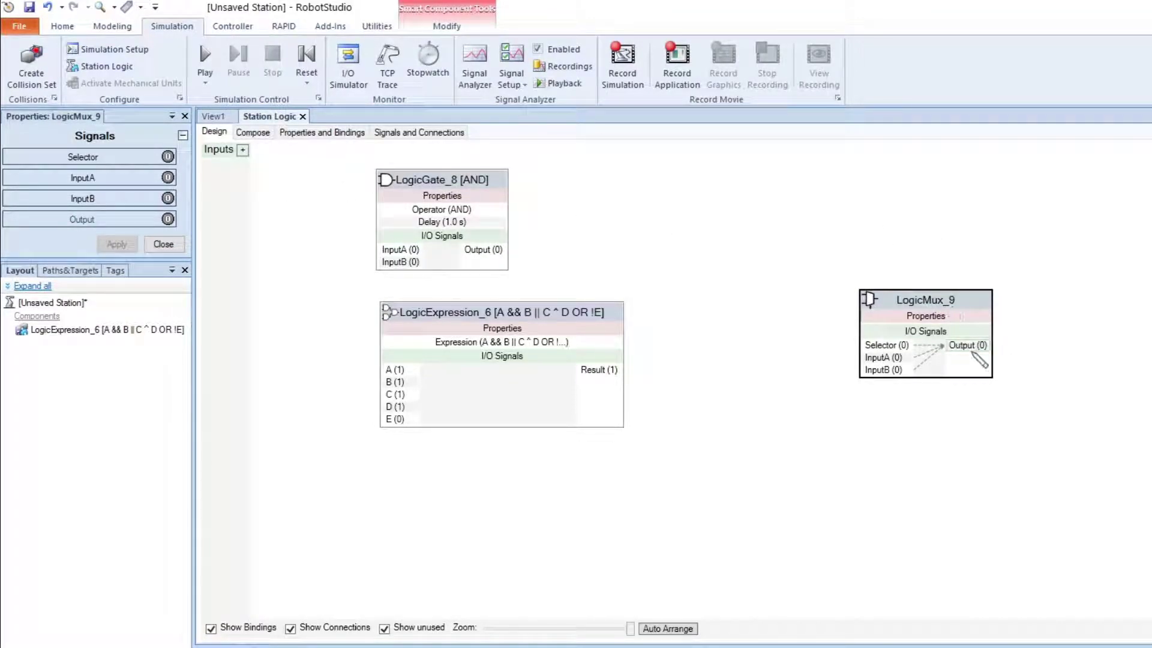
{"action": "left_click_drag", "start_coordinate": [953, 300], "coordinate": [942, 243]}
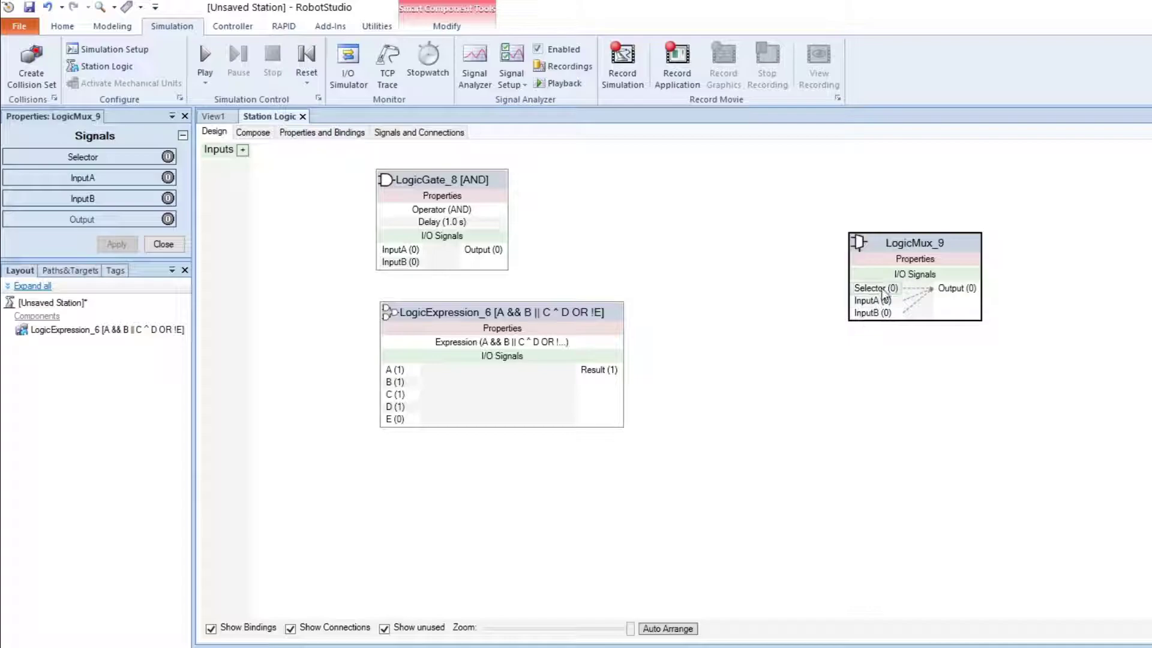
{"action": "left_click_drag", "start_coordinate": [905, 289], "coordinate": [896, 264]}
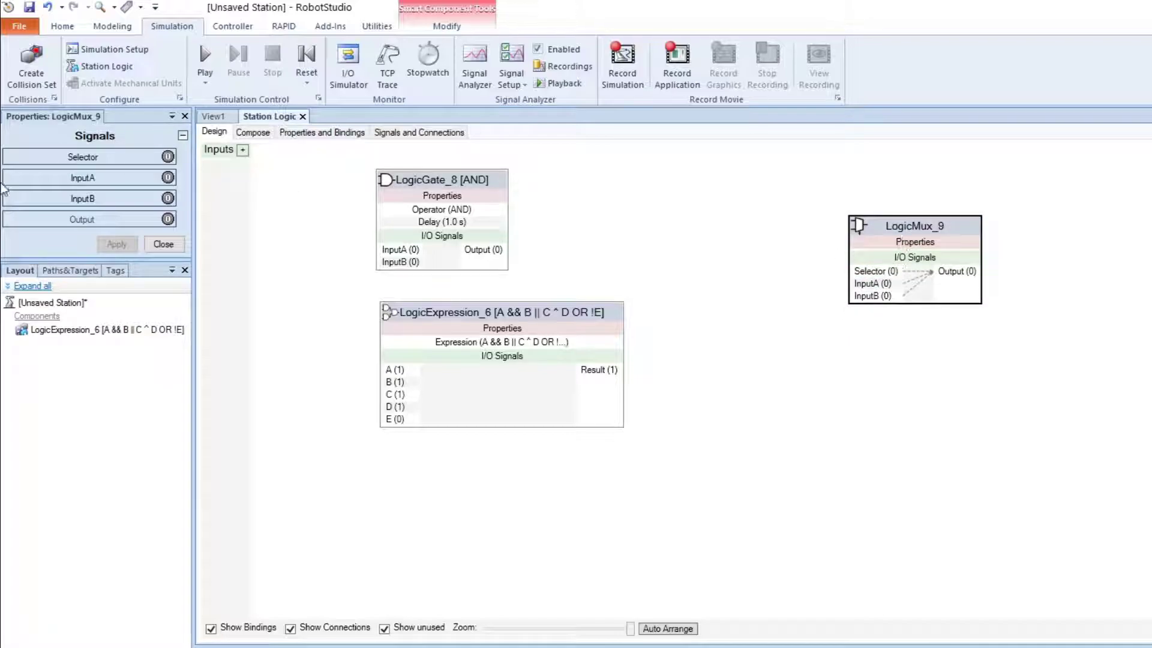
- Test the LogicMux by turning InputA and Selector on, toggling InputB on and off, and switching Selector off and on again
{"action": "left_click", "coordinate": [99, 179]}
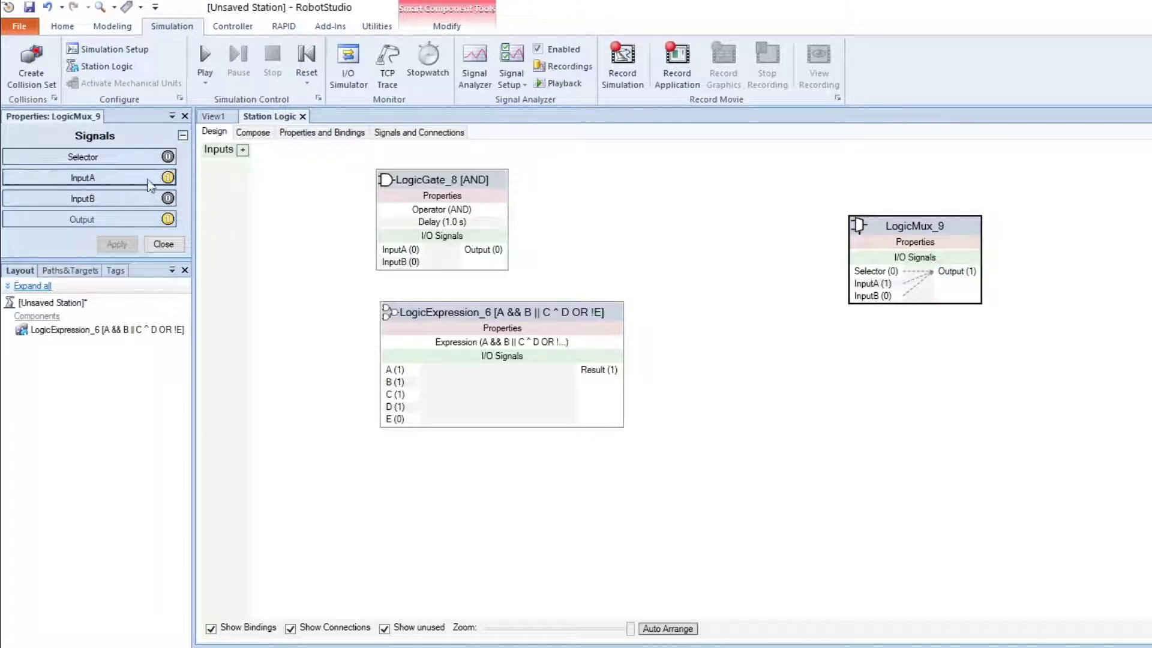
{"action": "left_click", "coordinate": [157, 157]}
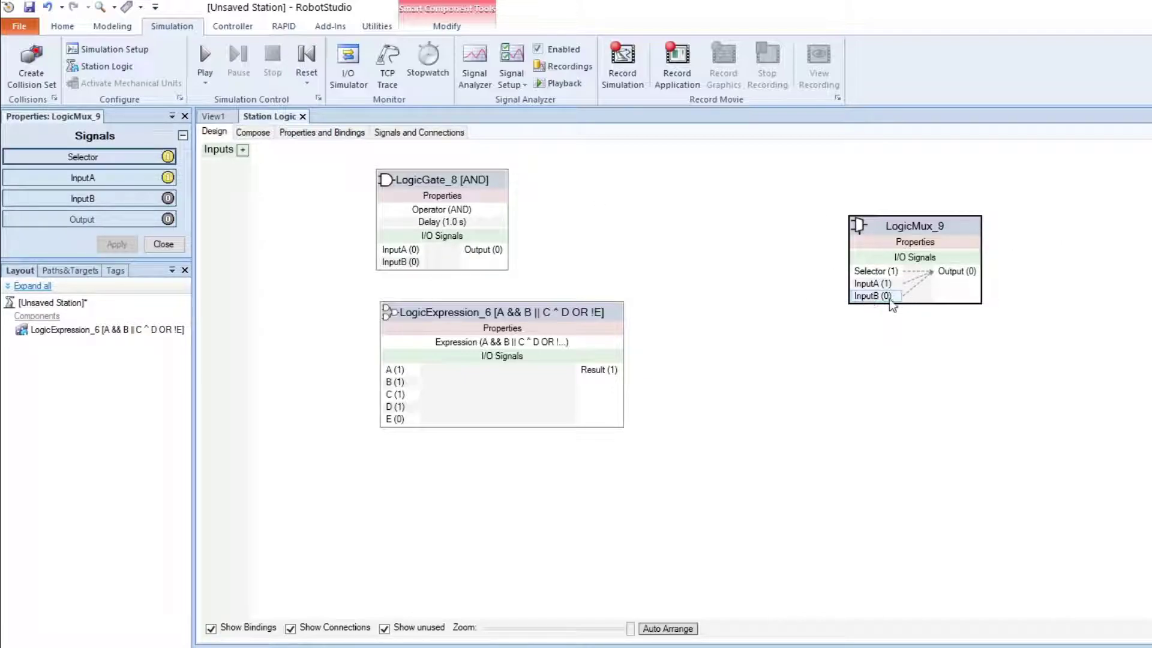
{"action": "left_click", "coordinate": [130, 205]}
{"action": "left_click", "coordinate": [130, 204]}
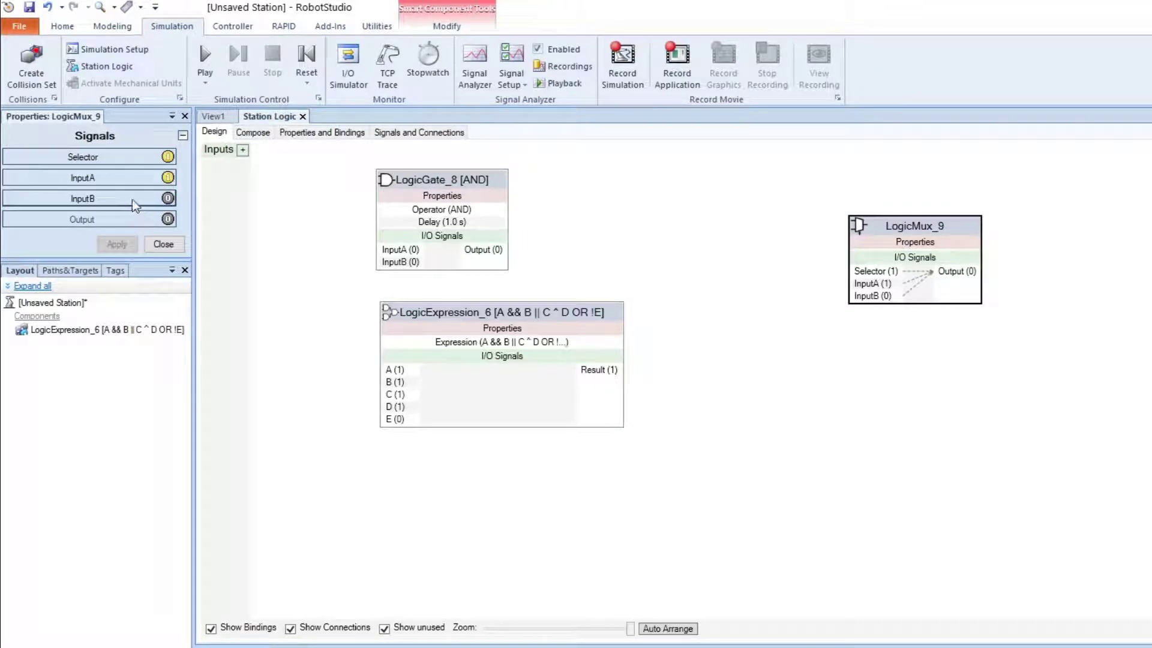
{"action": "left_click", "coordinate": [148, 159]}
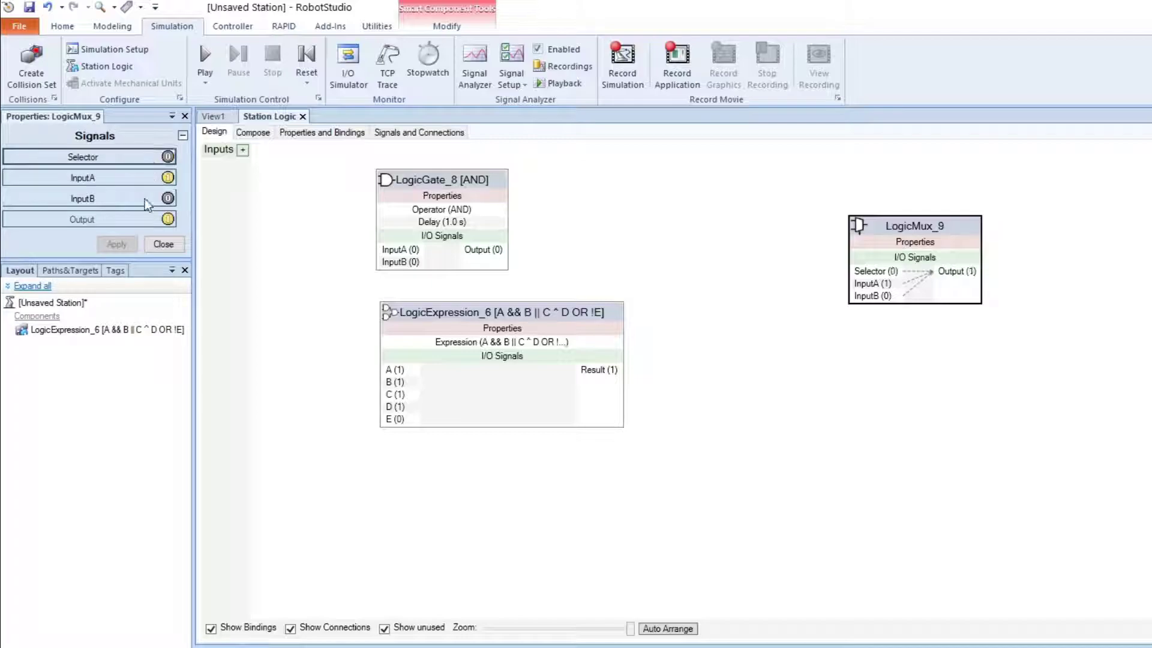
{"action": "left_click", "coordinate": [159, 159]}
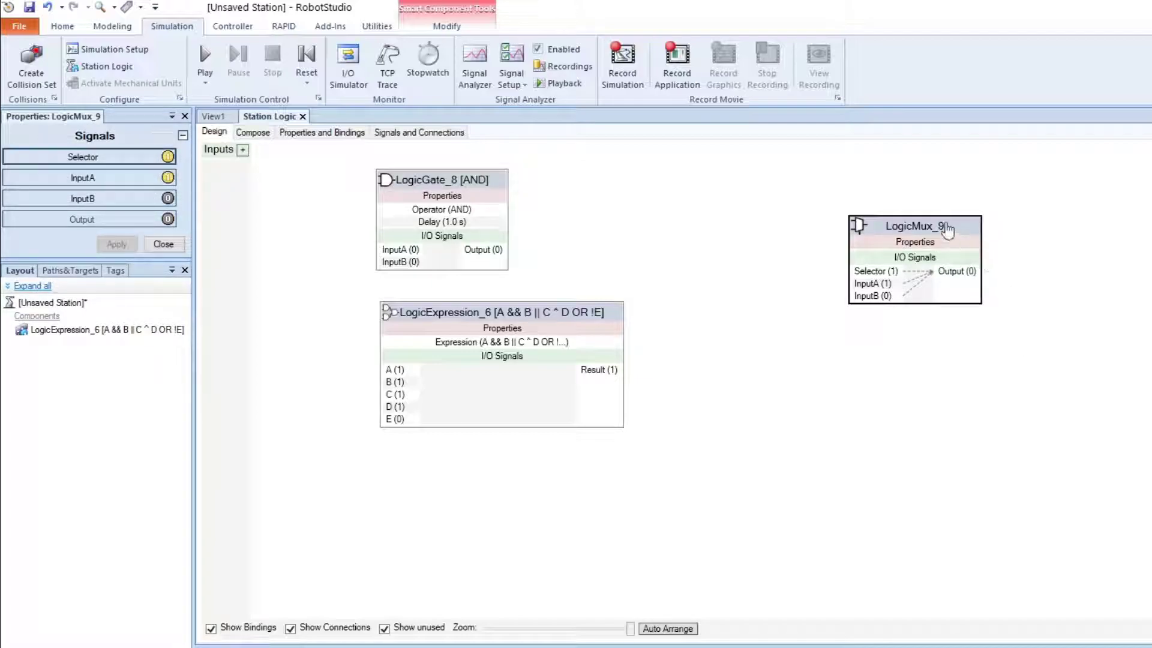
- Move the LogicMux block aside and add a Timer component between it and the existing logic blocks
{"action": "left_click_drag", "start_coordinate": [944, 228], "coordinate": [989, 222]}
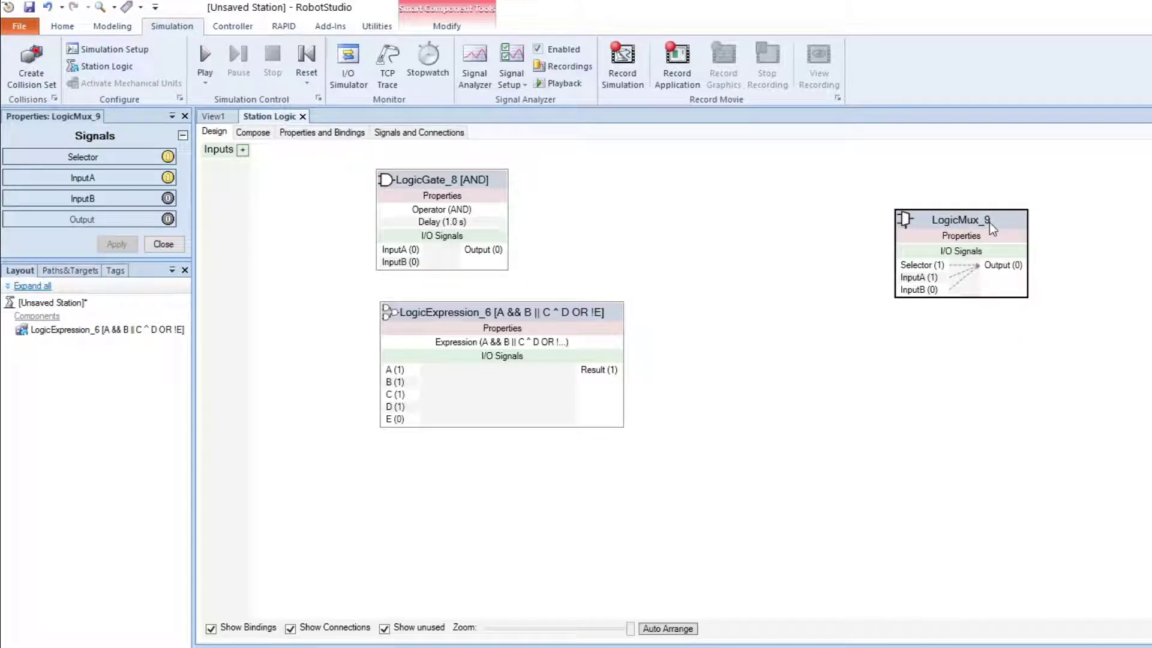
{"action": "right_click", "coordinate": [707, 219]}
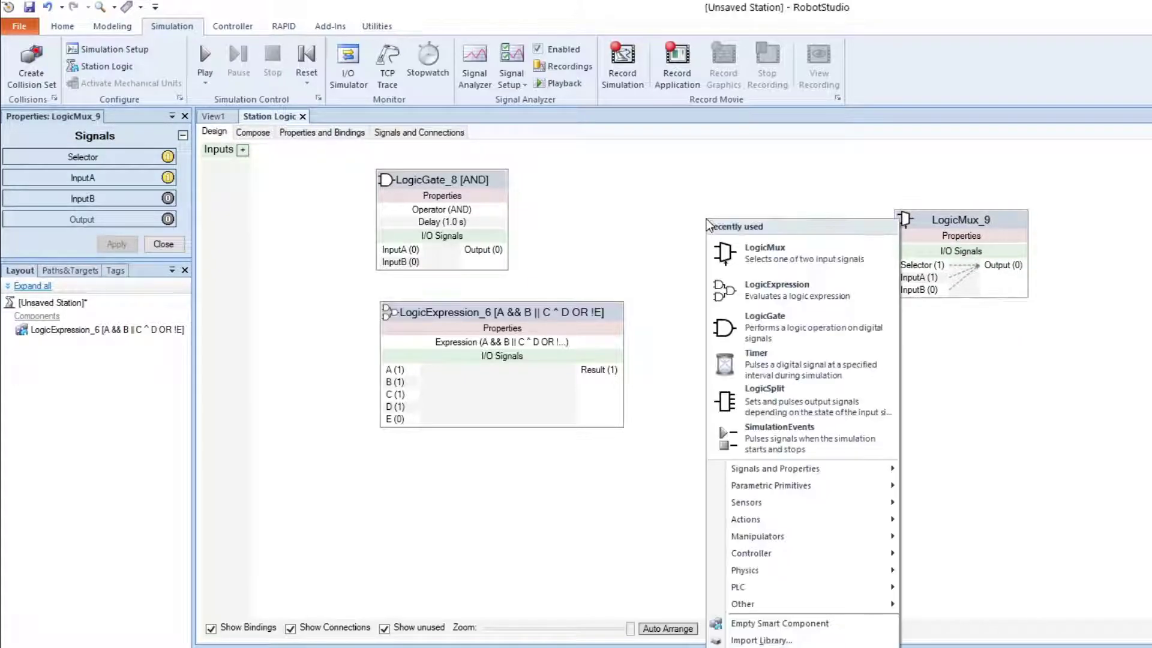
{"action": "mouse_move", "coordinate": [766, 473]}
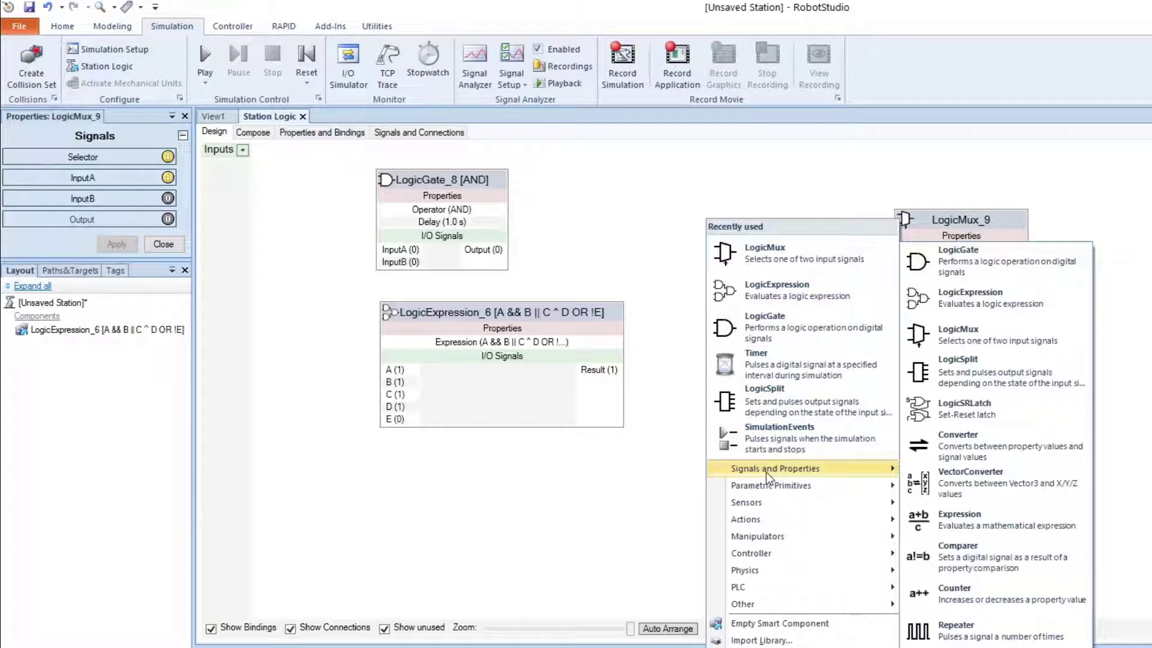
{"action": "left_click", "coordinate": [780, 364]}
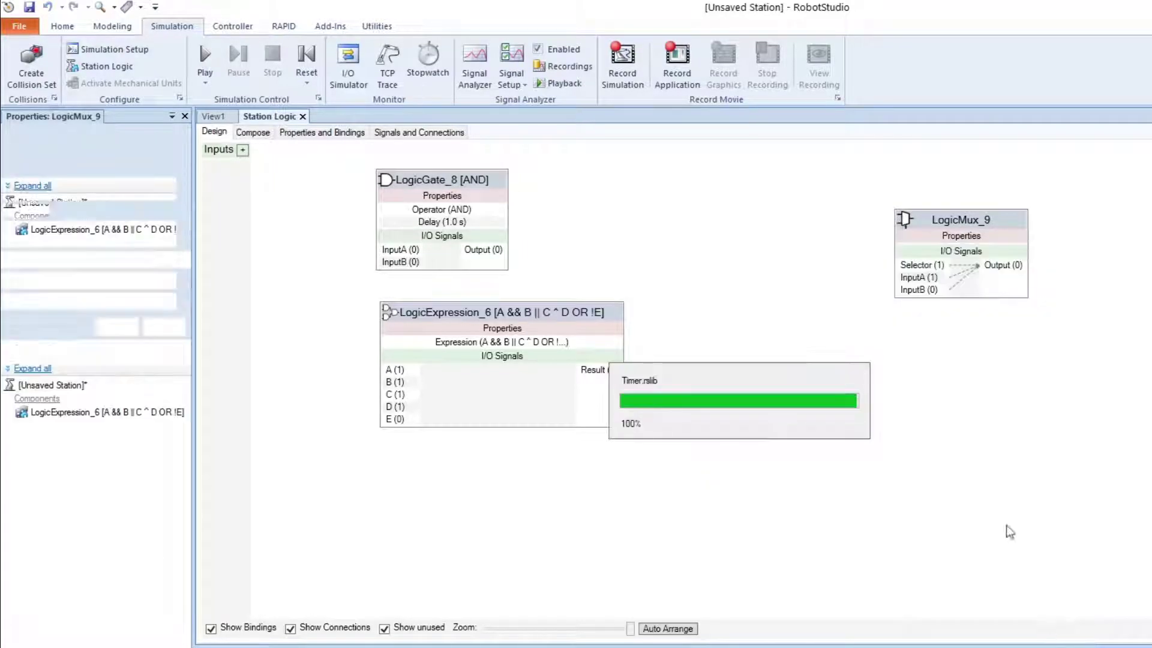
{"action": "left_click", "coordinate": [746, 194]}
{"action": "left_click_drag", "start_coordinate": [744, 192], "coordinate": [792, 167]}
- Set the Timer's interval to 0.1 s and connect its Output to the LogicMux's InputA
{"action": "left_click_drag", "start_coordinate": [77, 189], "coordinate": [3, 171]}
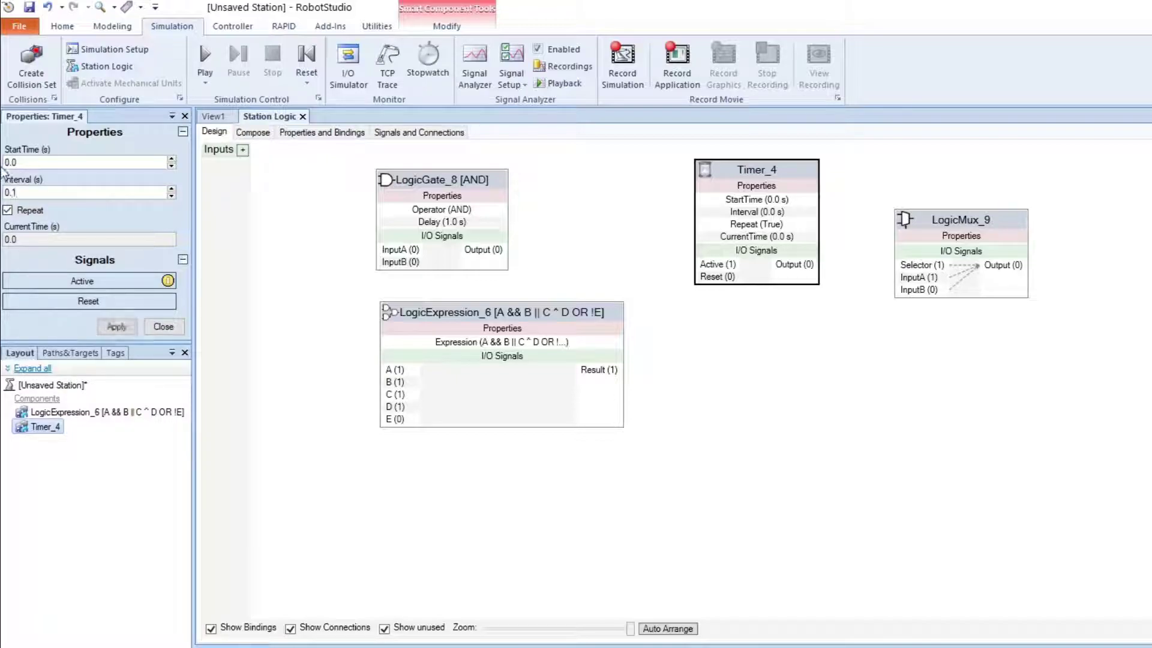
{"action": "left_click", "coordinate": [133, 328]}
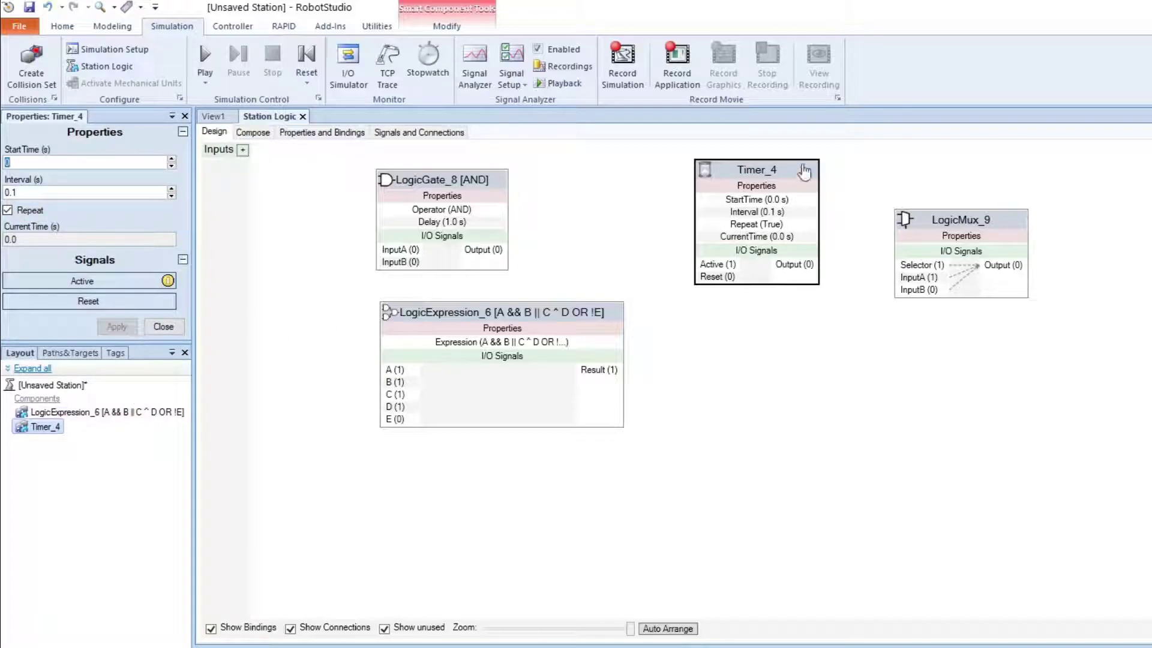
{"action": "left_click_drag", "start_coordinate": [808, 168], "coordinate": [802, 197]}
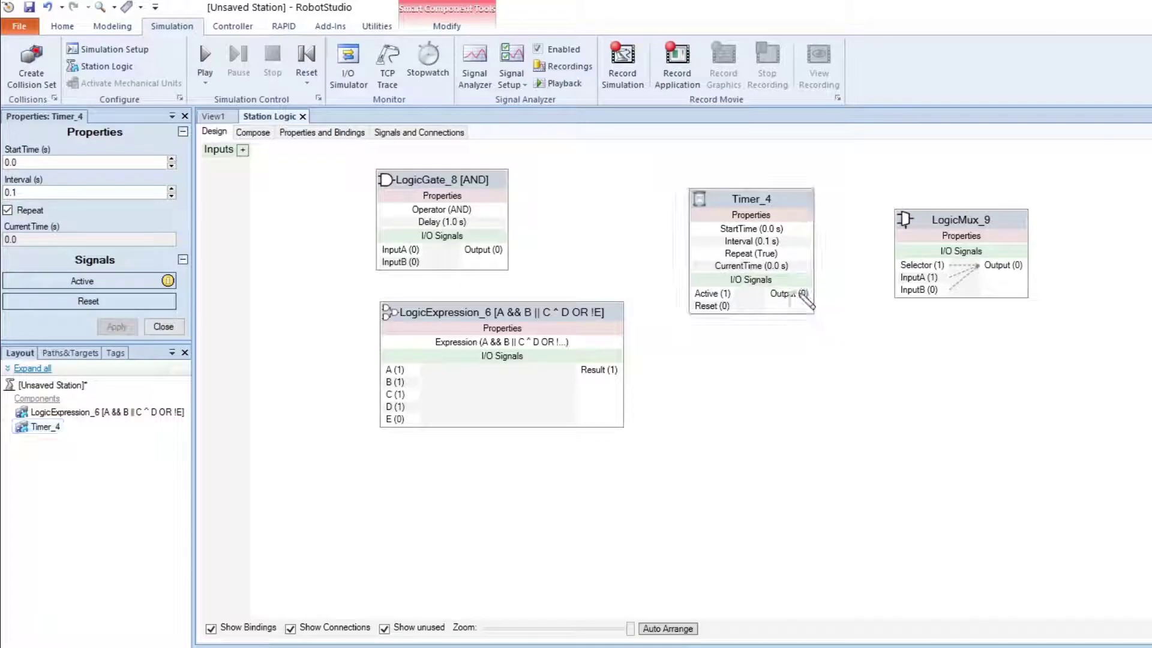
{"action": "left_click_drag", "start_coordinate": [810, 298], "coordinate": [919, 278]}
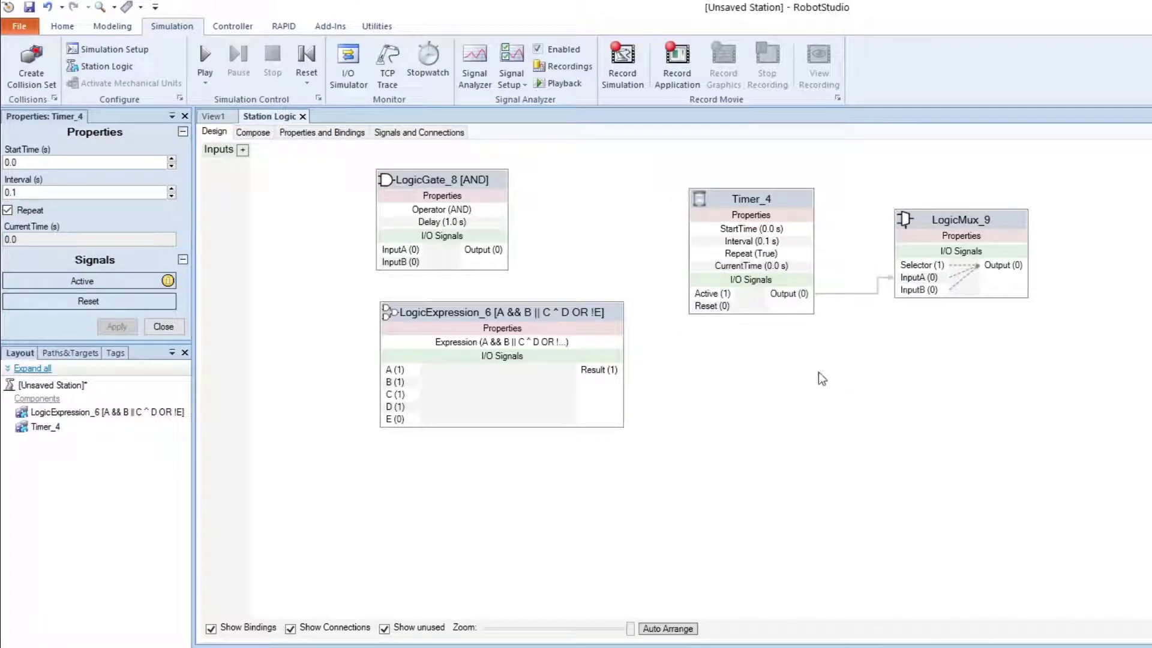
- Add a second Timer component and place it below the first one
{"action": "right_click", "coordinate": [818, 373]}
{"action": "left_click", "coordinate": [889, 395]}
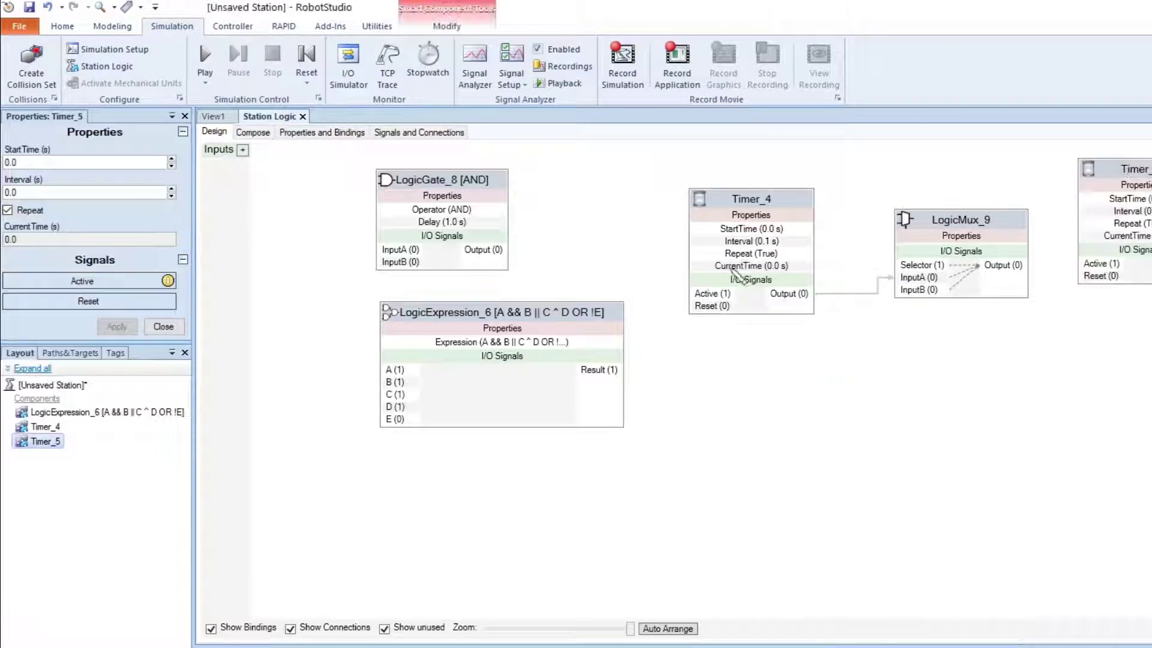
{"action": "left_click_drag", "start_coordinate": [1132, 174], "coordinate": [797, 358]}
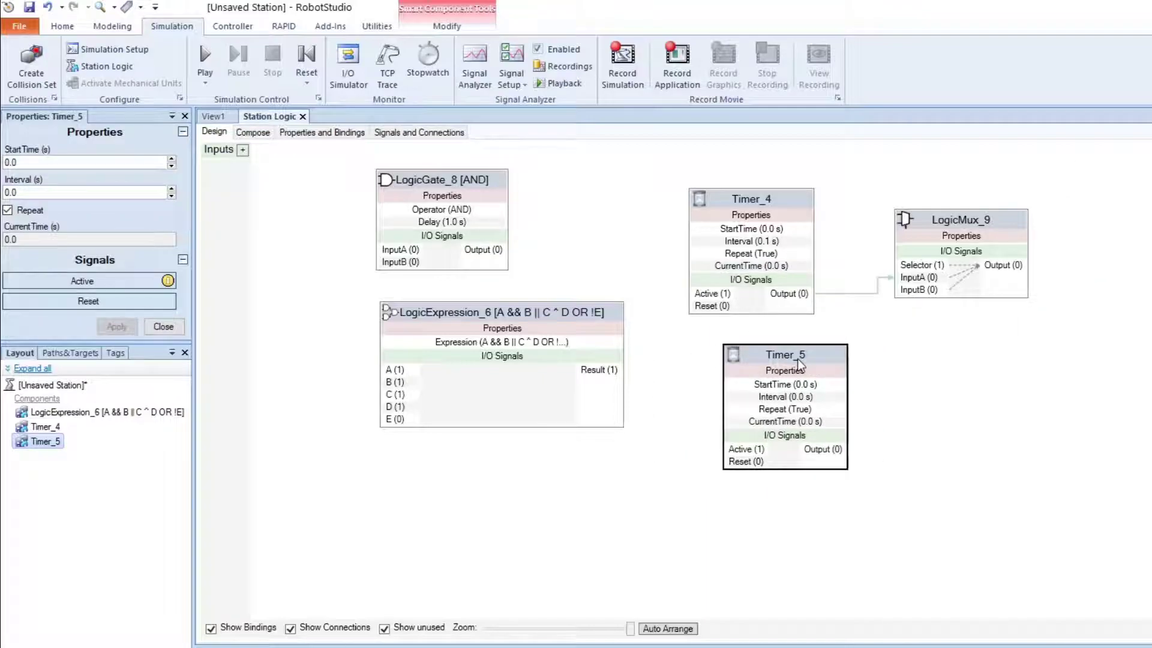
- Set the second Timer's interval to 1 s and connect its Output to the LogicMux's InputB
{"action": "left_click", "coordinate": [4, 192]}
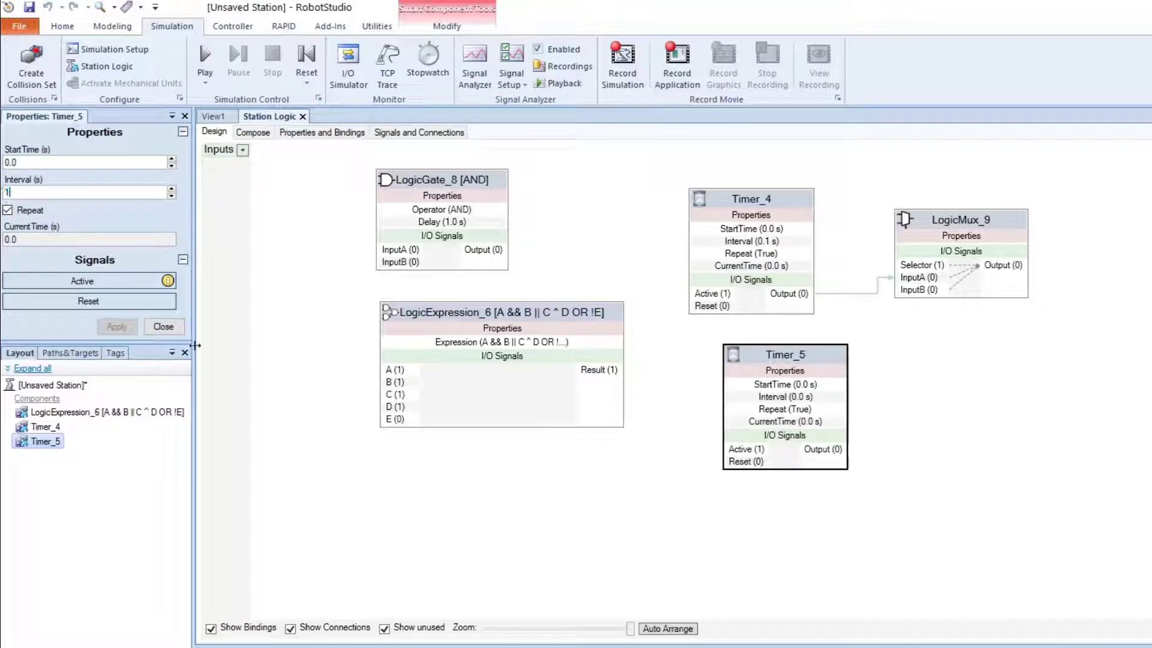
{"action": "left_click", "coordinate": [115, 326]}
{"action": "left_click_drag", "start_coordinate": [840, 449], "coordinate": [918, 290]}
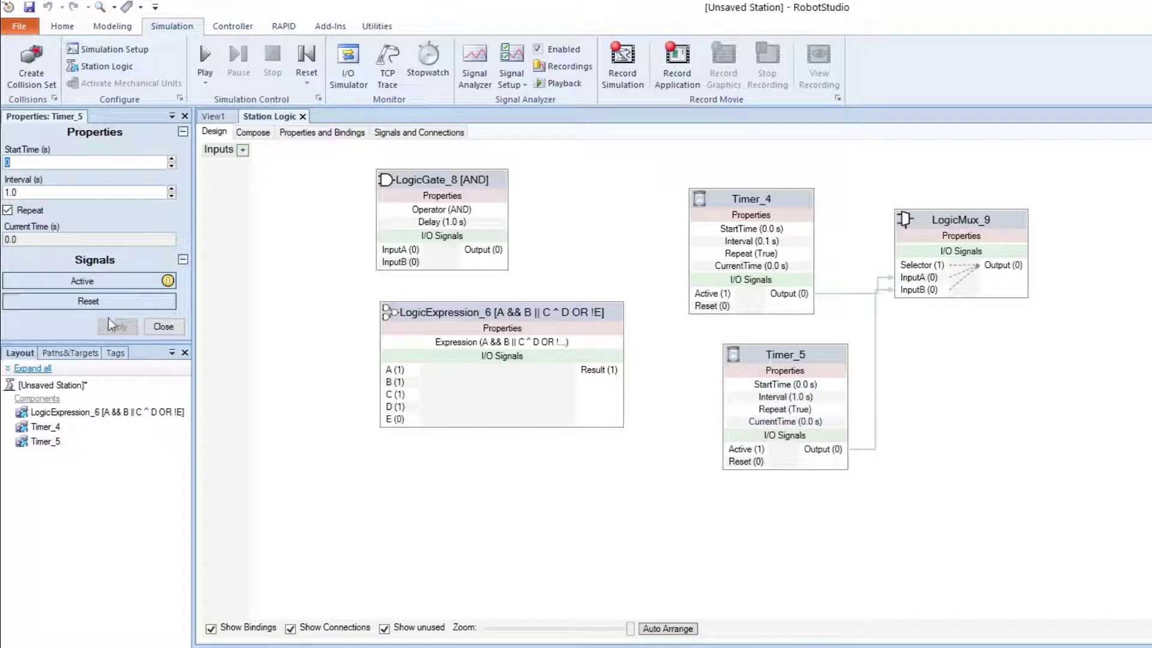
{"action": "left_click_drag", "start_coordinate": [952, 226], "coordinate": [956, 234]}
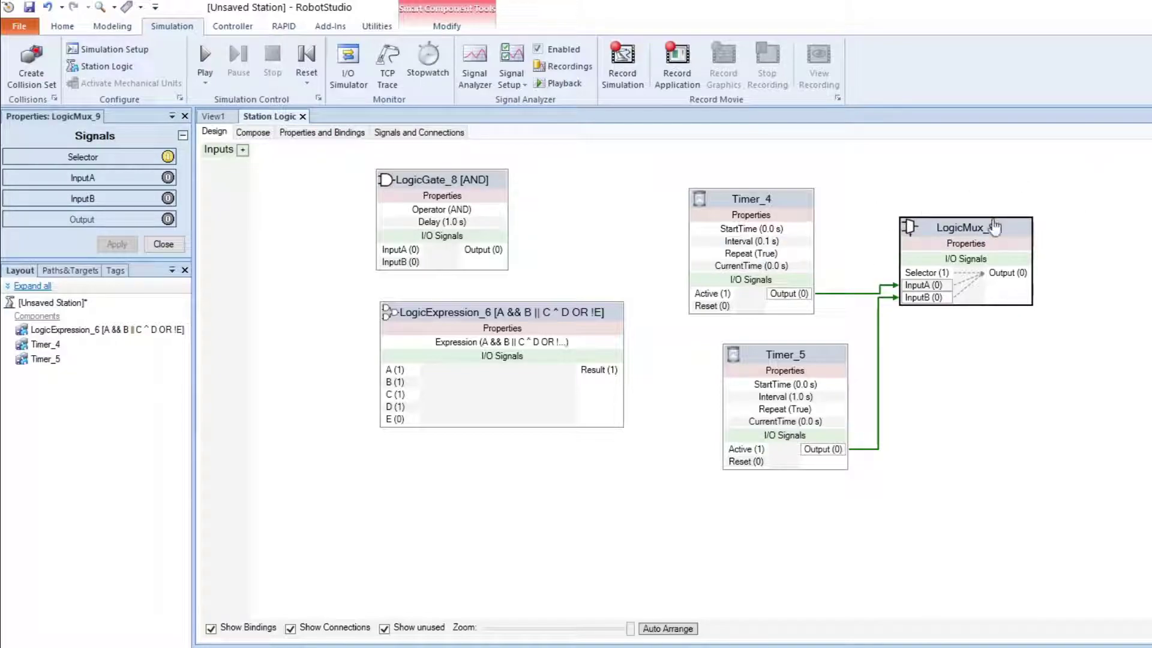
{"action": "right_click", "coordinate": [740, 342]}
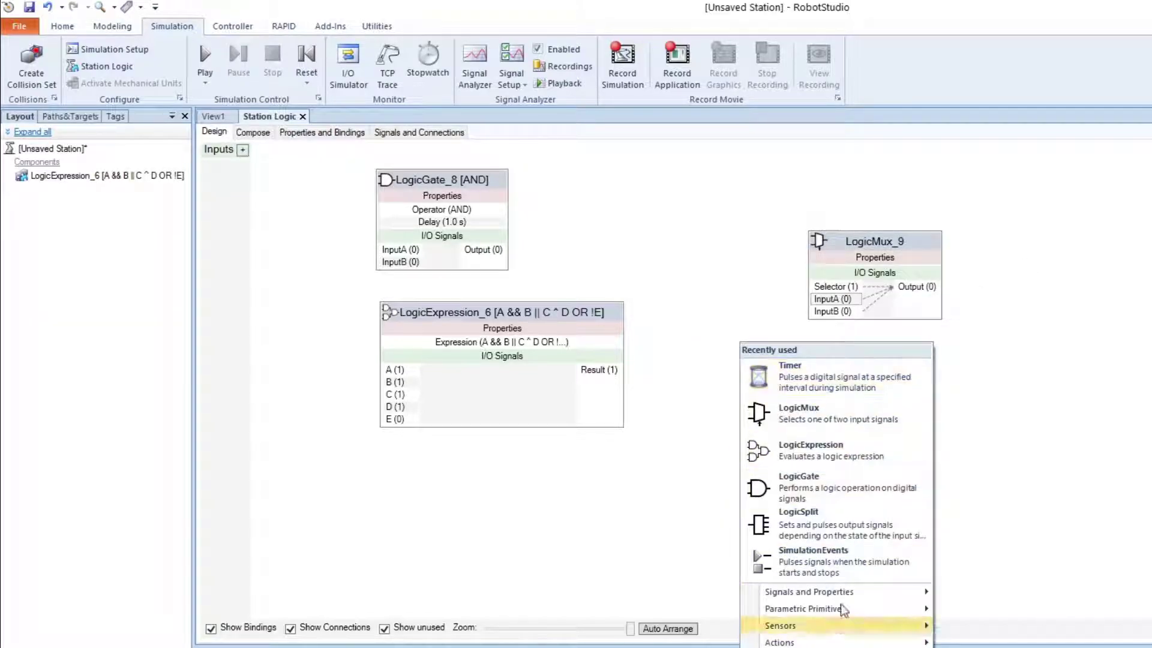
{"action": "mouse_move", "coordinate": [845, 591]}
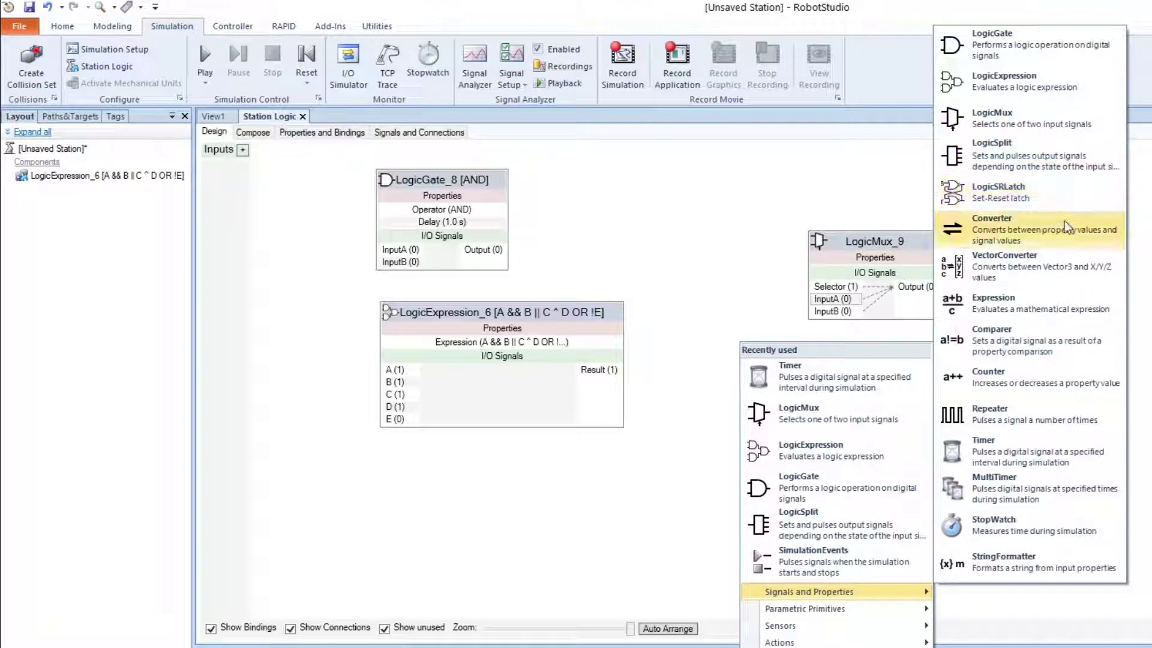
{"action": "left_click", "coordinate": [601, 205]}
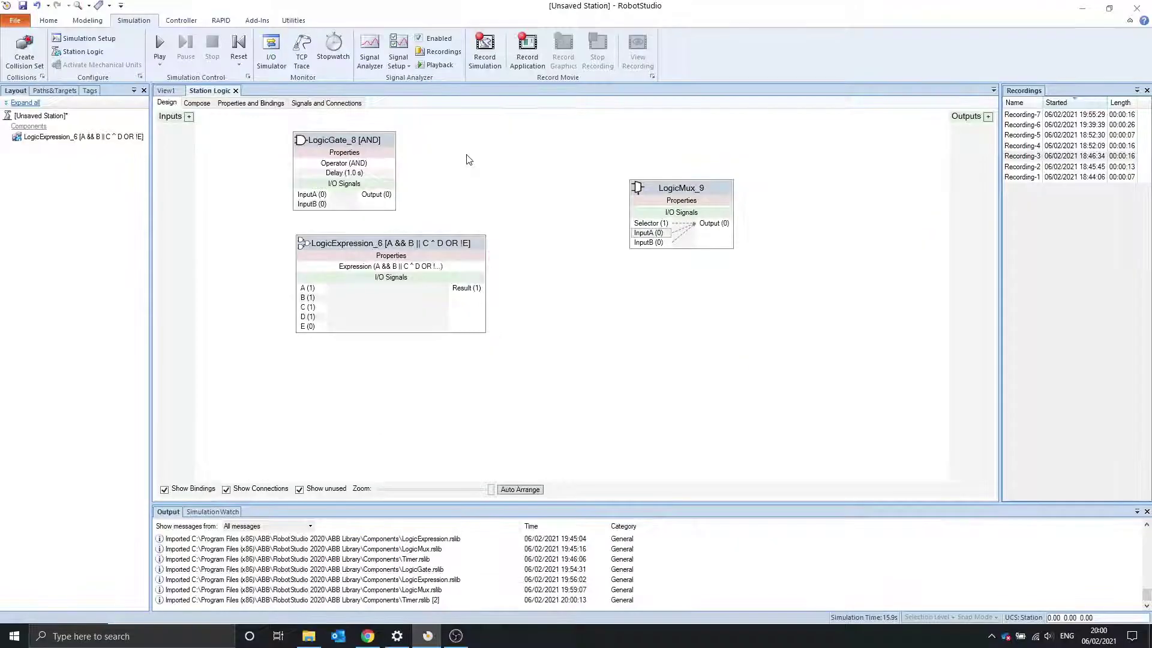